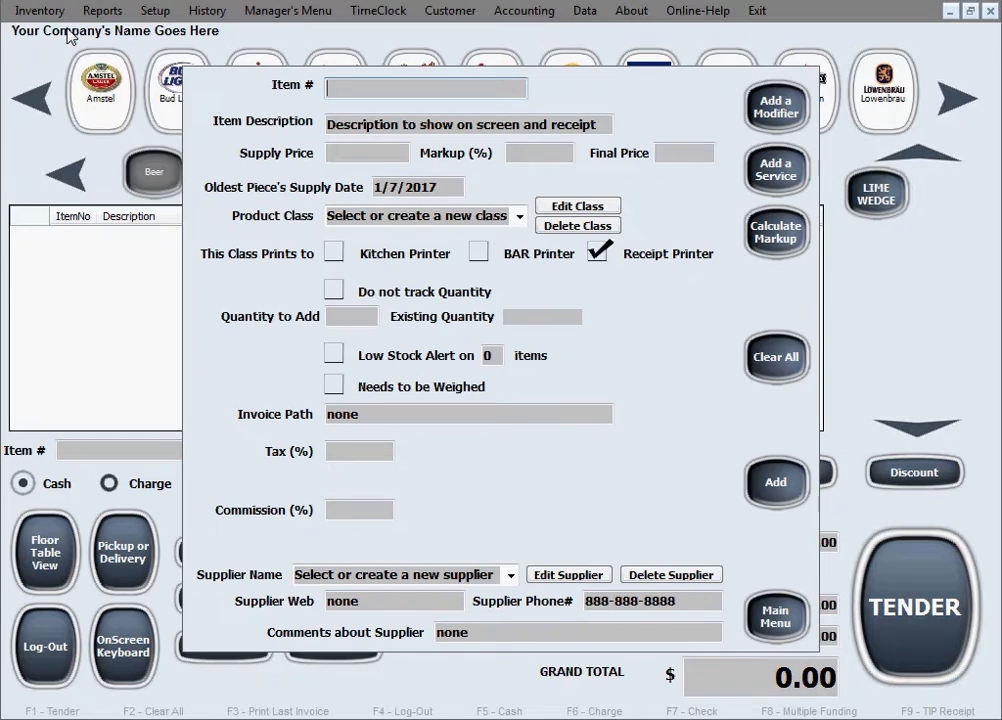
- Load inventory item kiTKAT and bring up its label printing settings, dismissing the barcode font notice
text(kiTKAT)
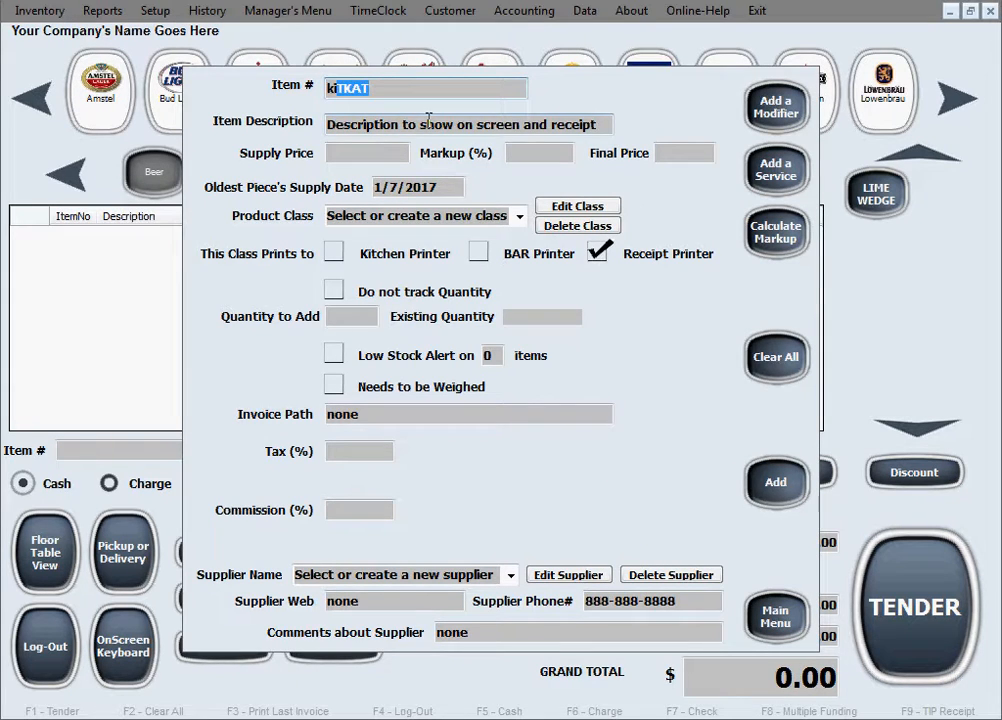
key(Return)
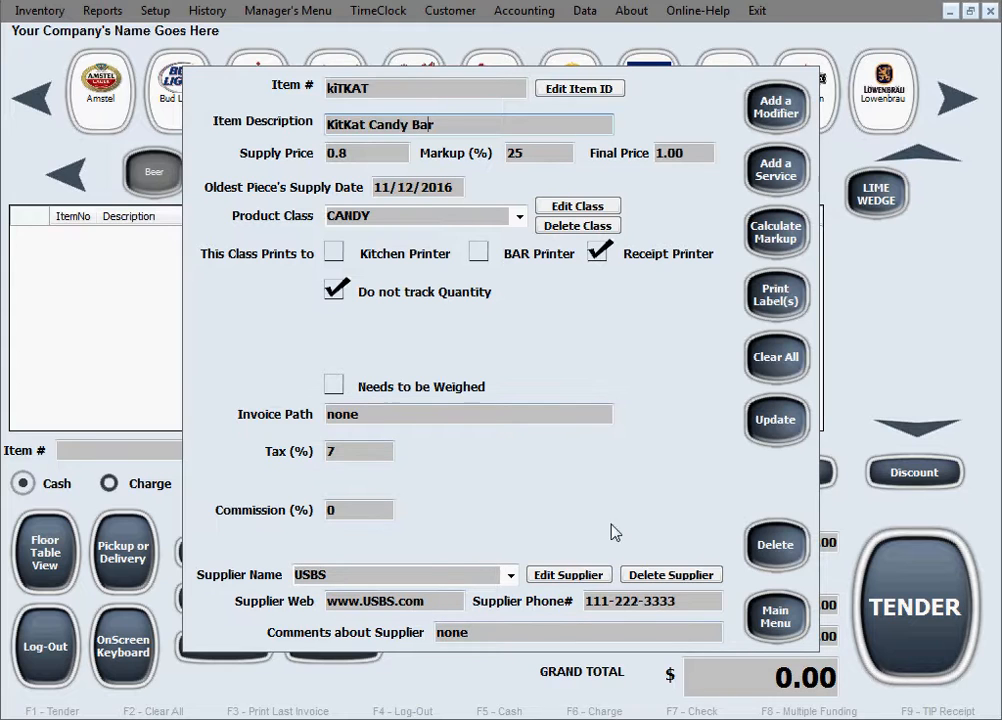
click(777, 307)
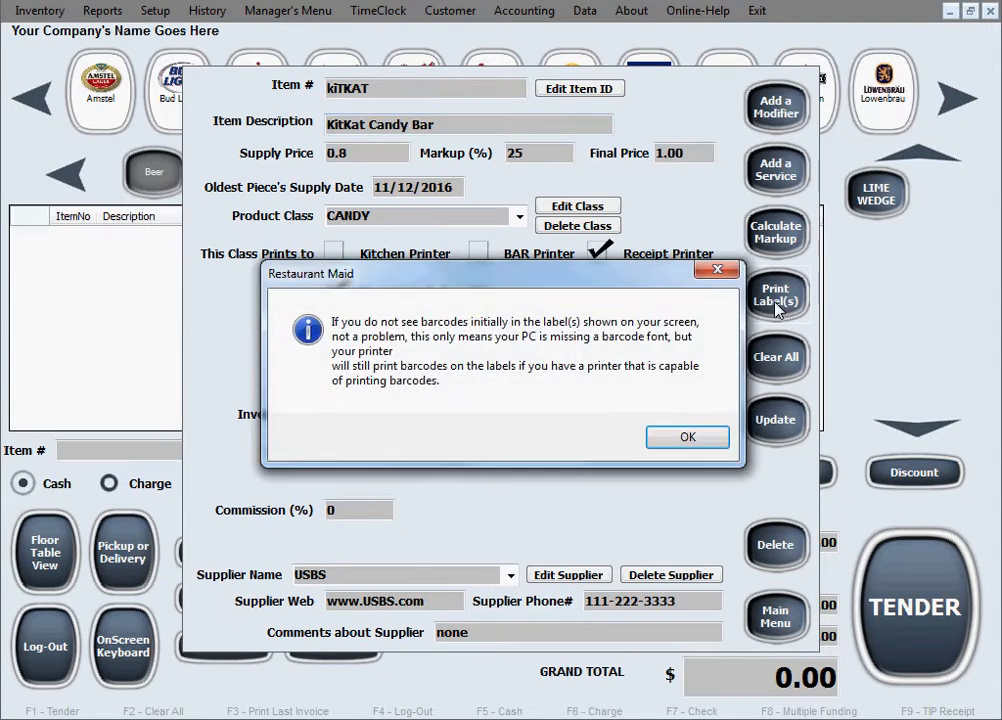
click(717, 446)
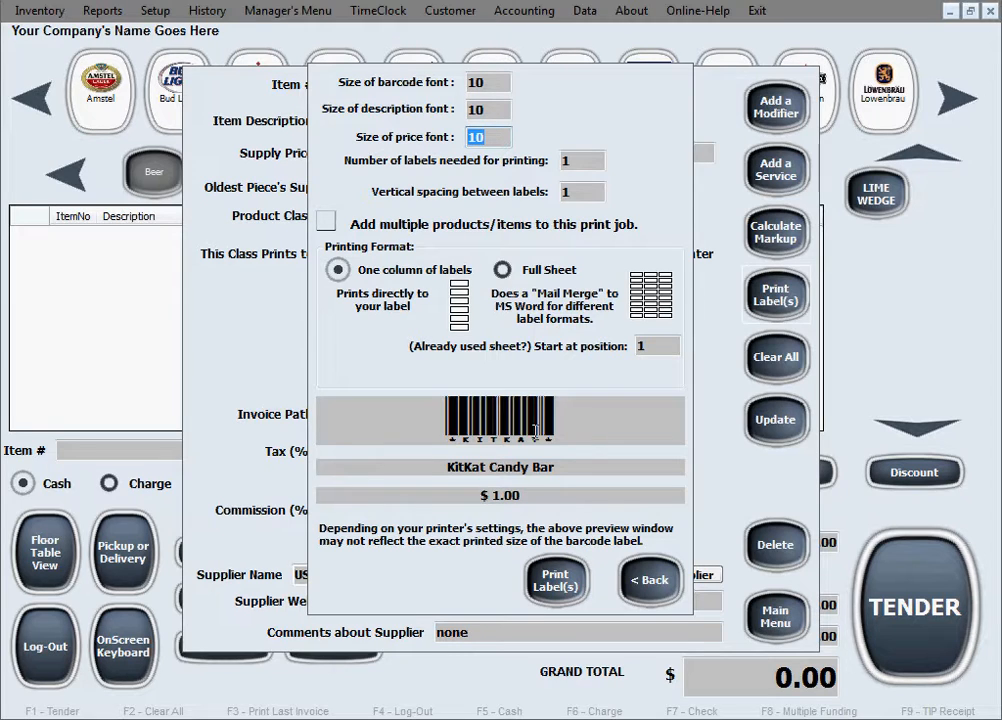
- Open the F.A.Q. article "How to Generate Barcodes with my PC ?" in the online help's free support knowledge base
click(703, 13)
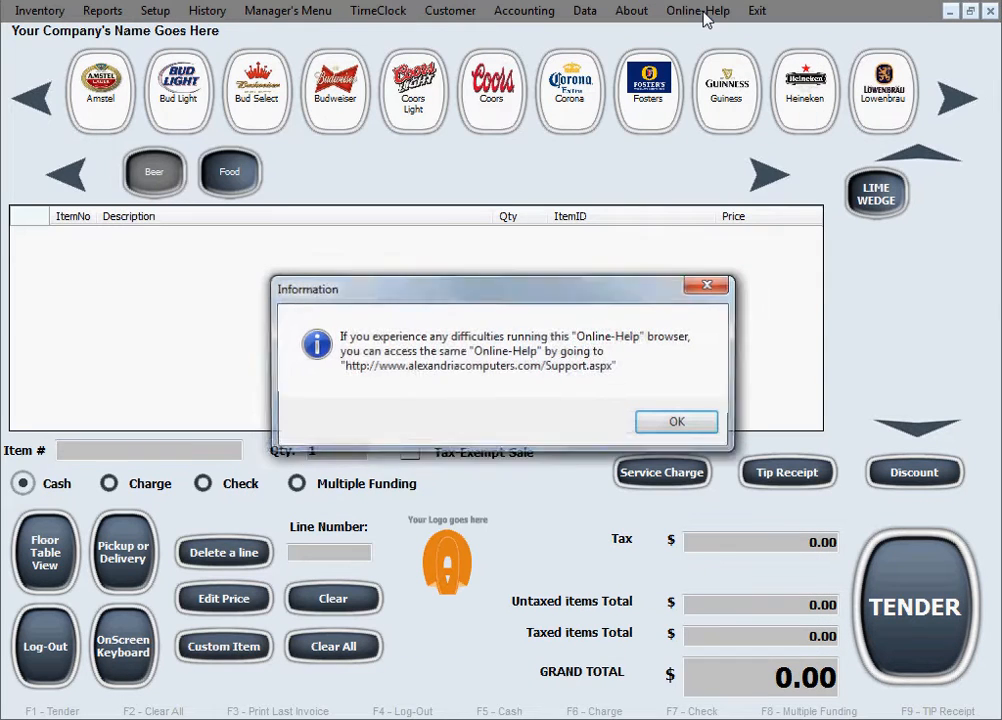
click(704, 431)
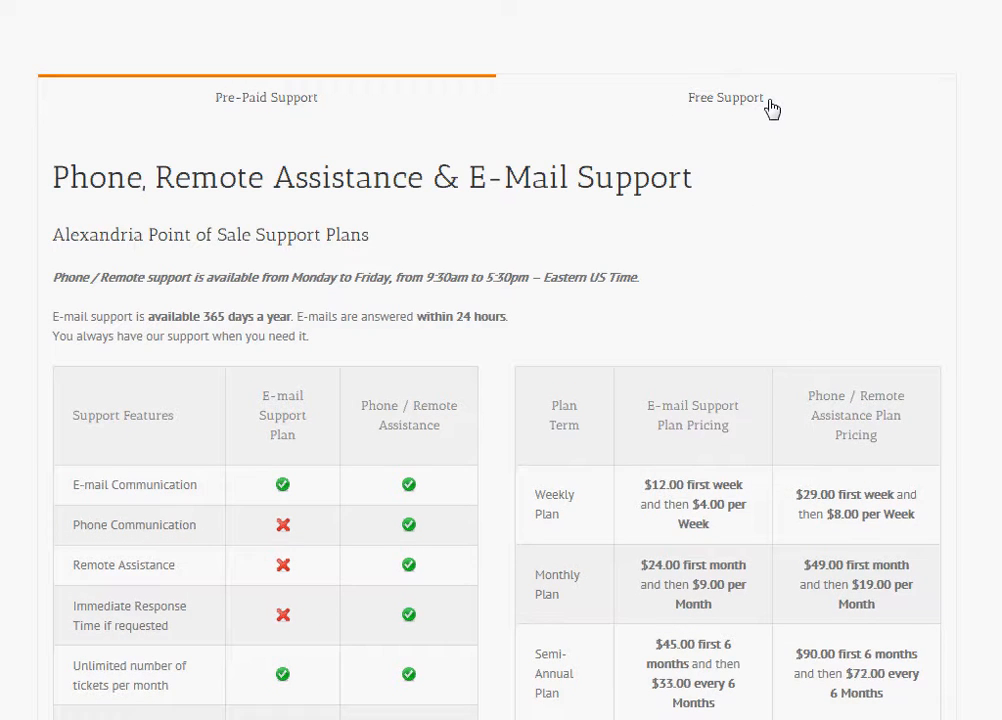
click(772, 106)
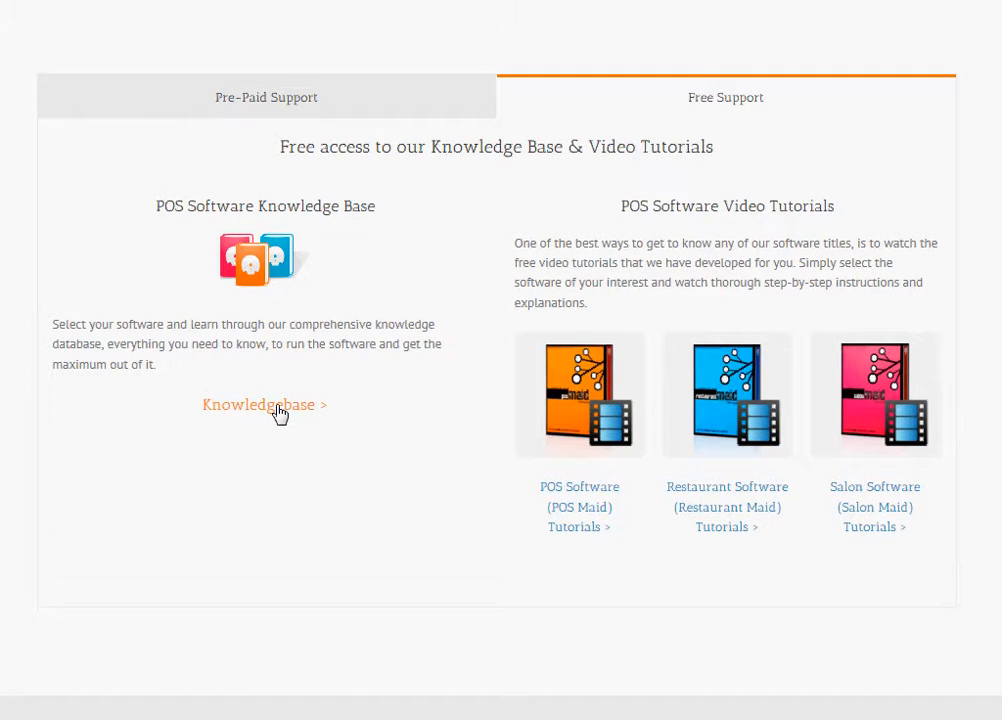
click(279, 410)
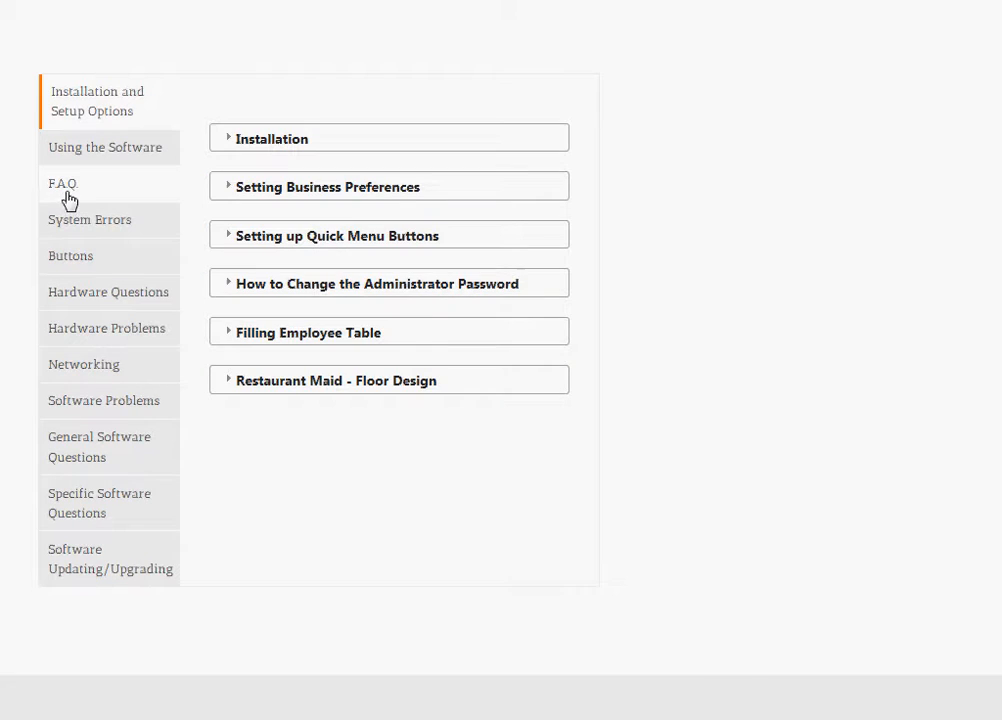
click(99, 192)
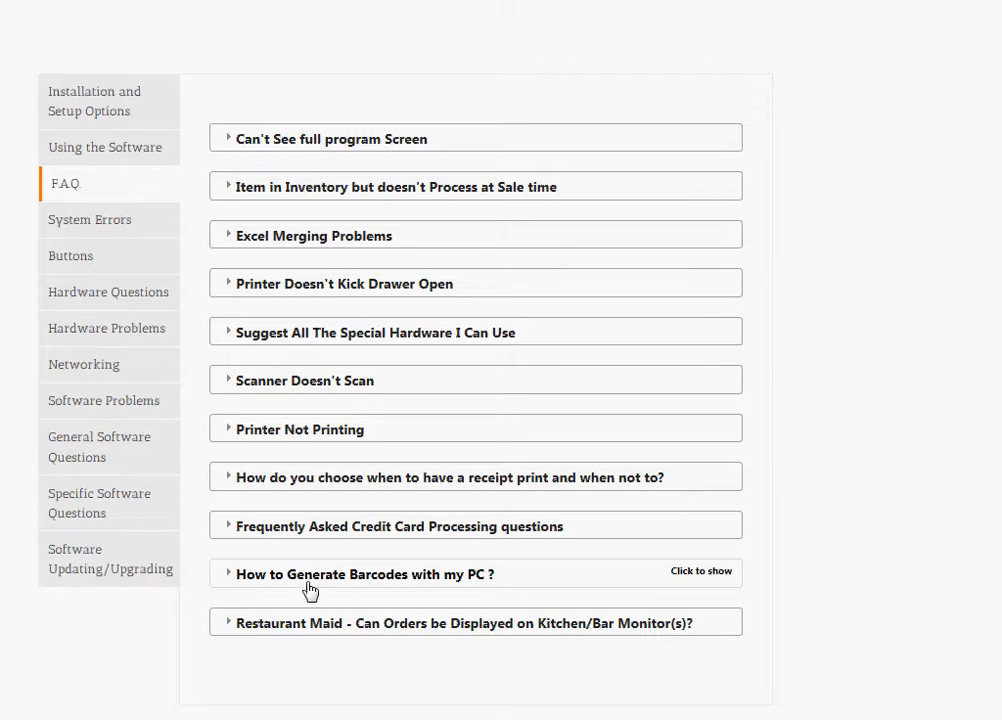
click(510, 577)
- Read the article's instructions on obtaining and installing the IDAutomationHC39M barcode font
scroll(521, 539, down, 5)
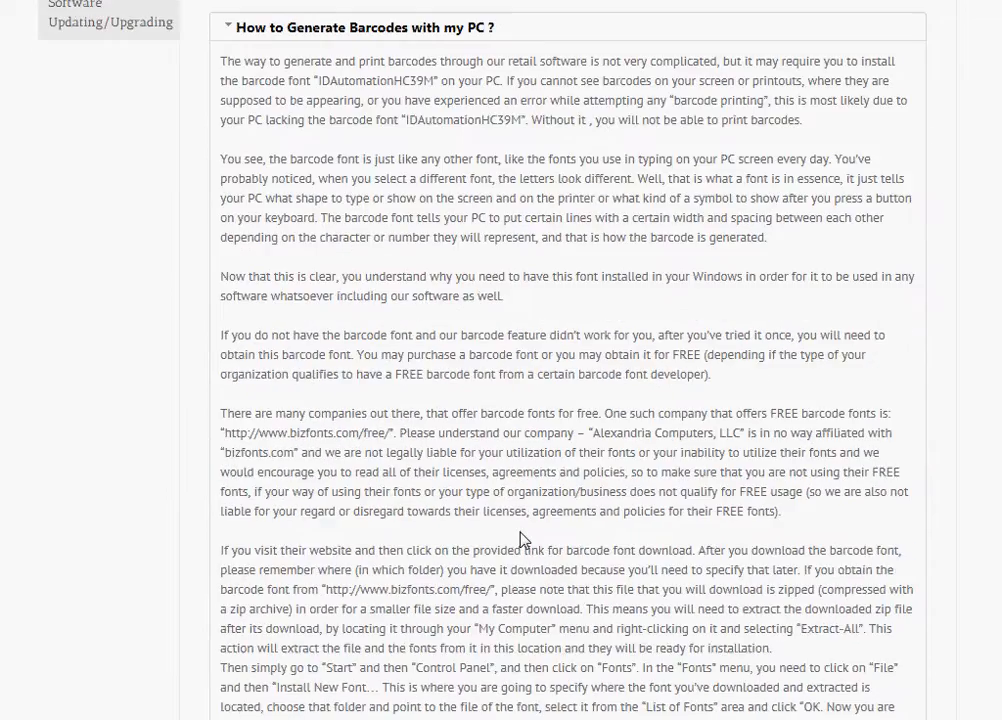
scroll(520, 540, down, 4)
scroll(523, 539, up, 9)
scroll(521, 532, down, 8)
scroll(521, 532, up, 2)
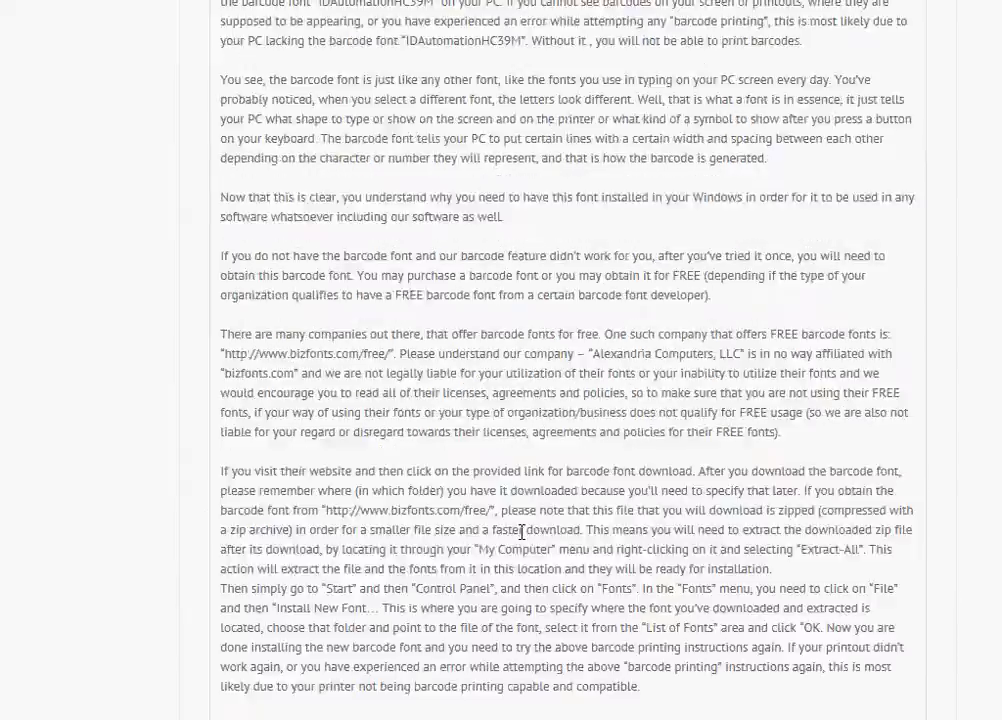
scroll(521, 532, up, 2)
scroll(521, 532, down, 4)
scroll(521, 532, up, 4)
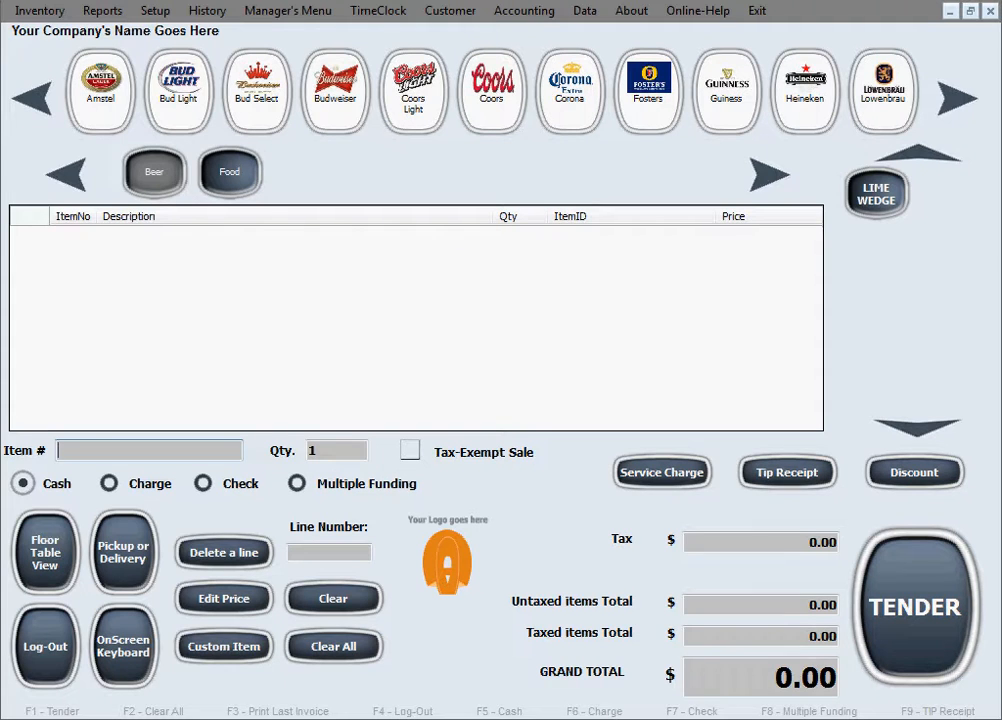
- Return to inventory editing and reopen the label printing settings for the KitKat Candy Bar
click(38, 11)
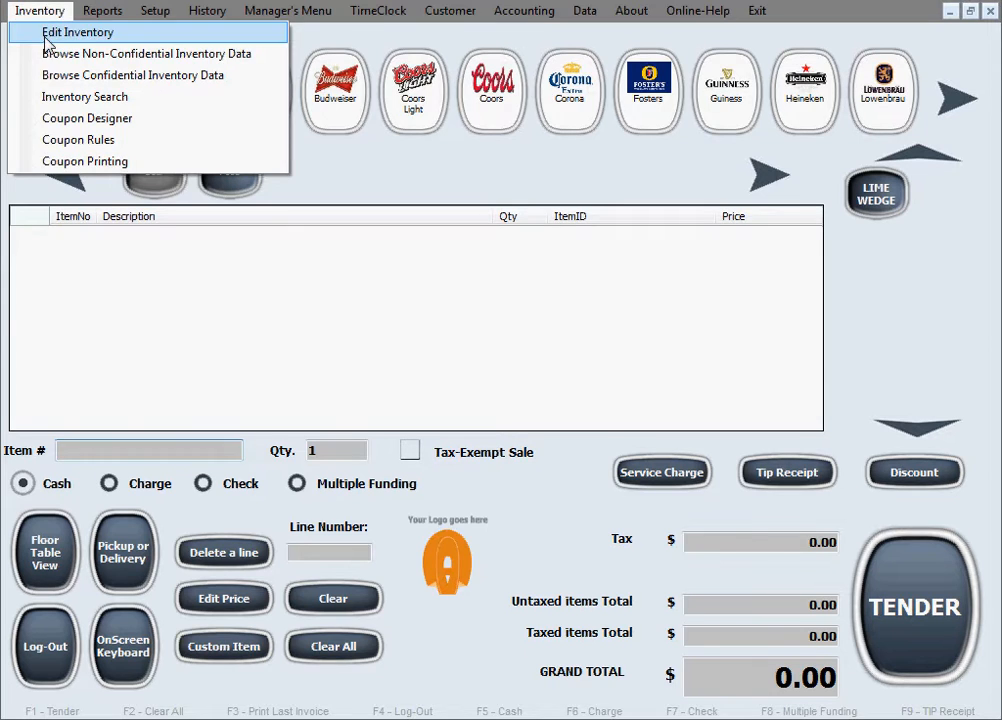
click(46, 40)
click(772, 296)
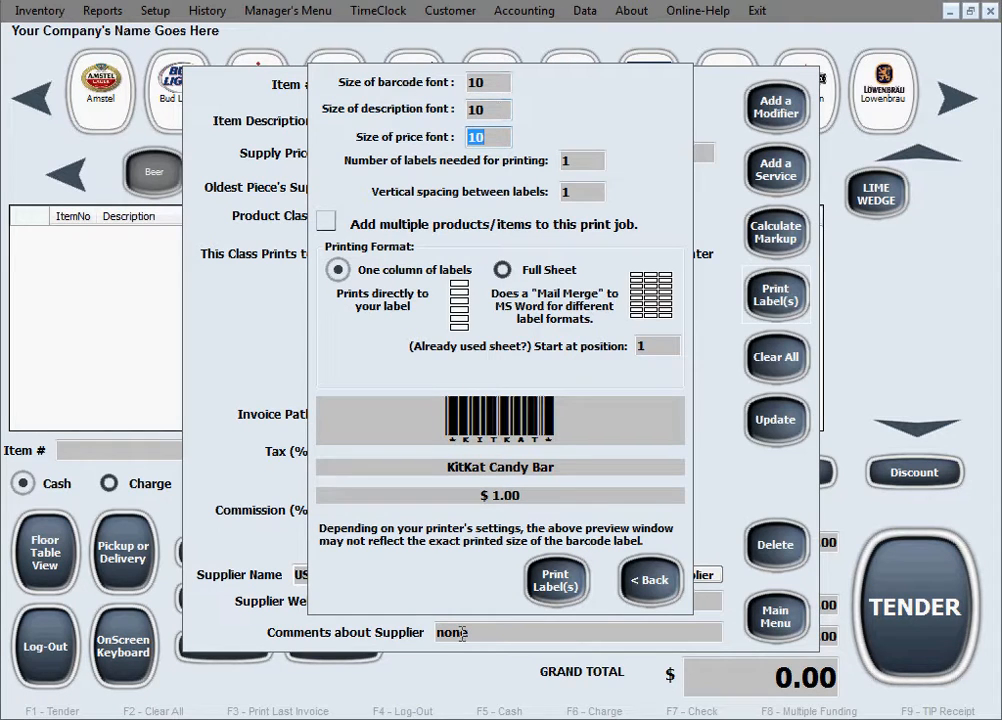
- Try a barcode font size of 15 on the label preview, and set it back to 10
click(500, 82)
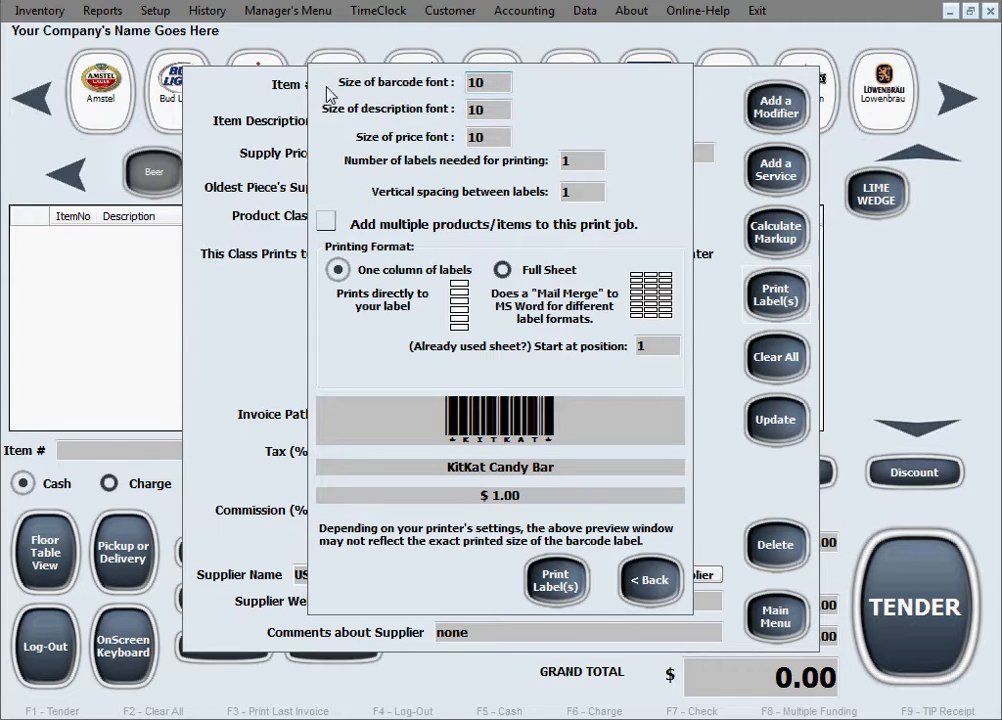
drag(512, 91, 451, 86)
text(15)
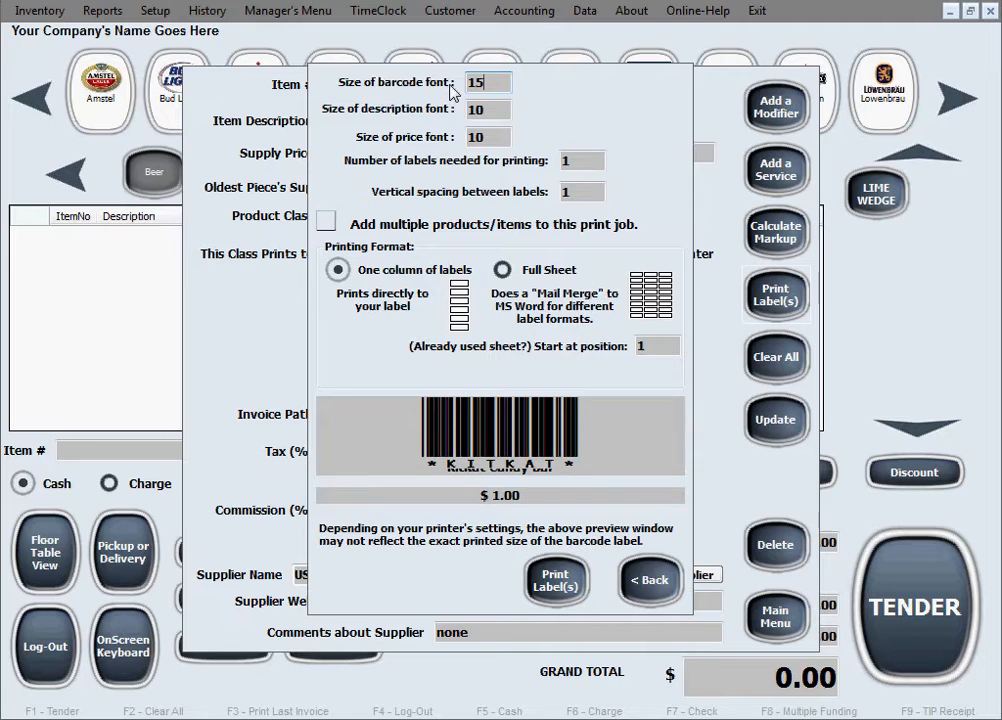
key(BackSpace)
text(0)
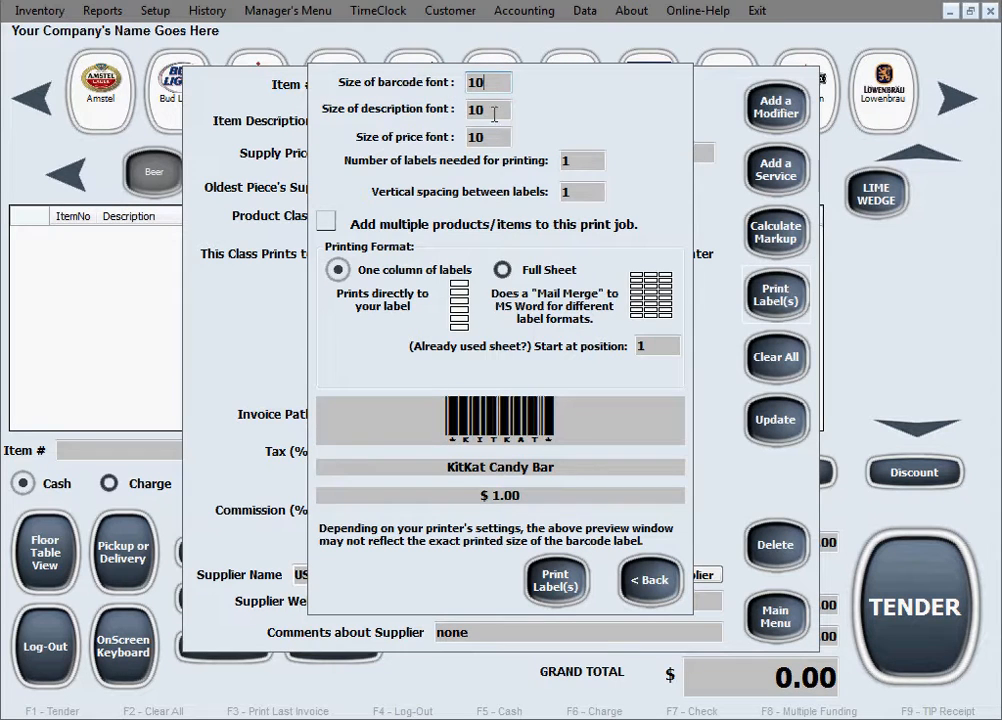
- Try a description font size of 15 on the label preview, and restore it to 10
double_click(497, 110)
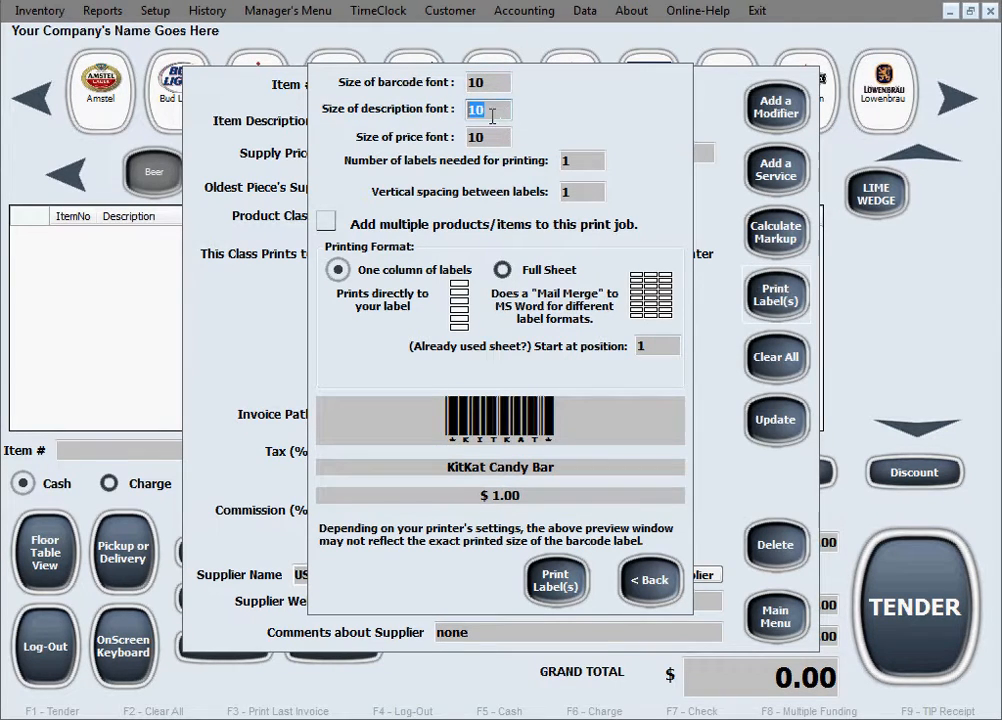
text(15)
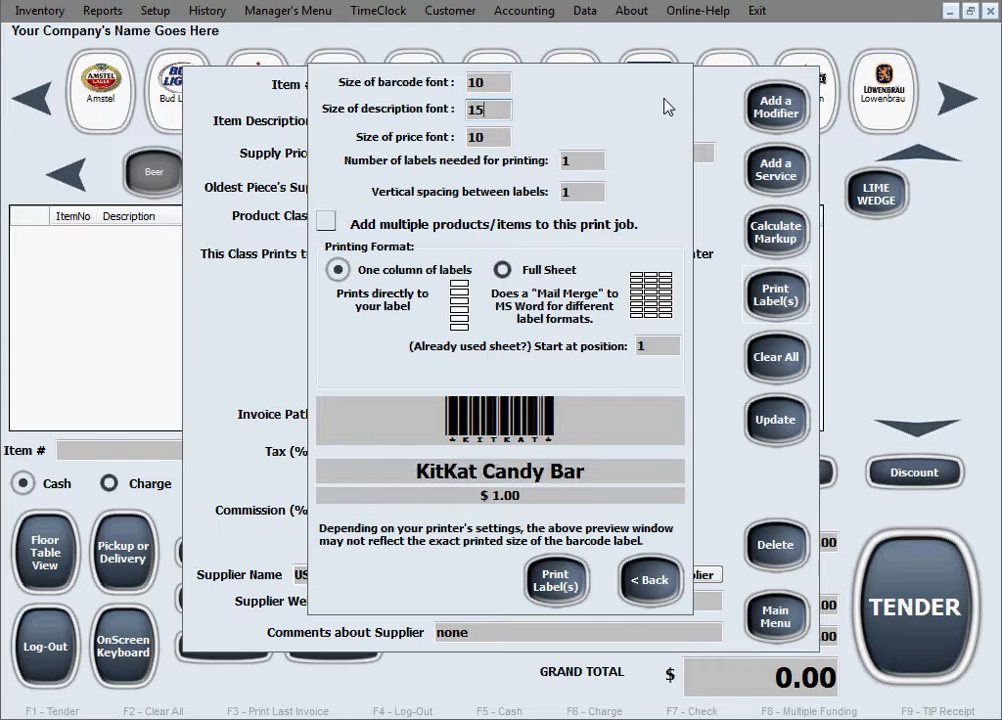
key(BackSpace)
text(0)
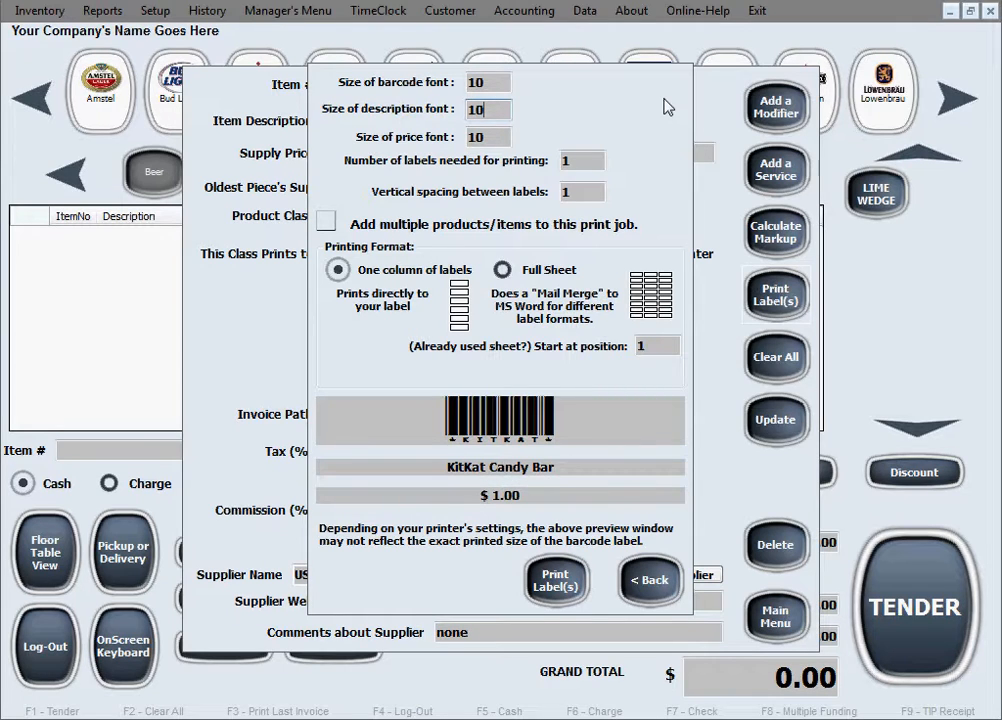
- Try a price font size of 15 on the label preview, and return it to 10
key(Tab)
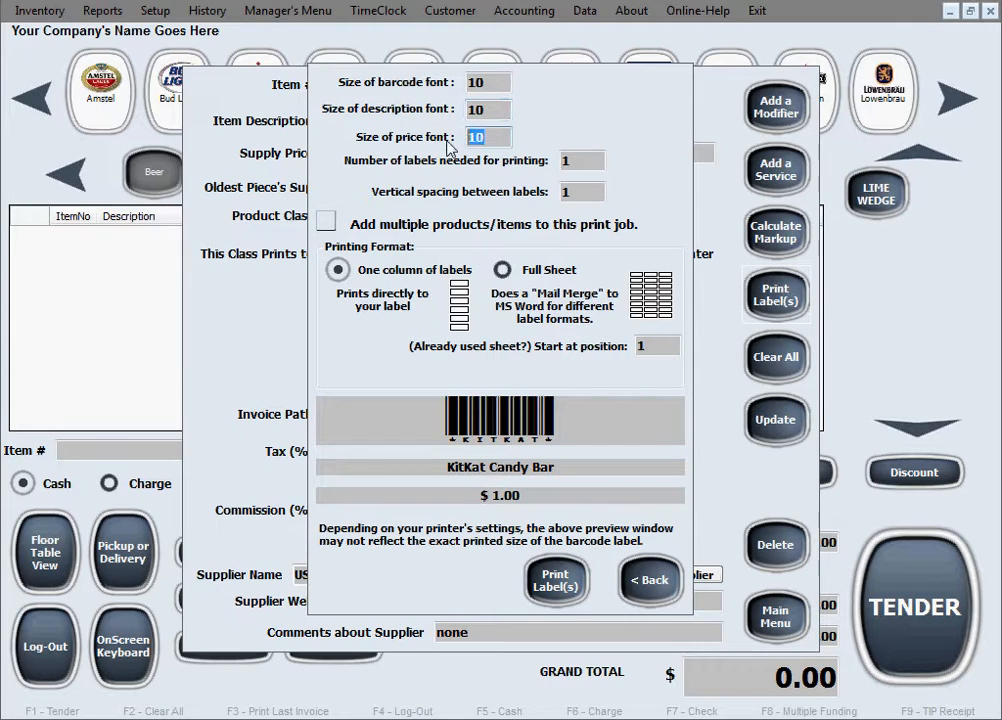
text(15)
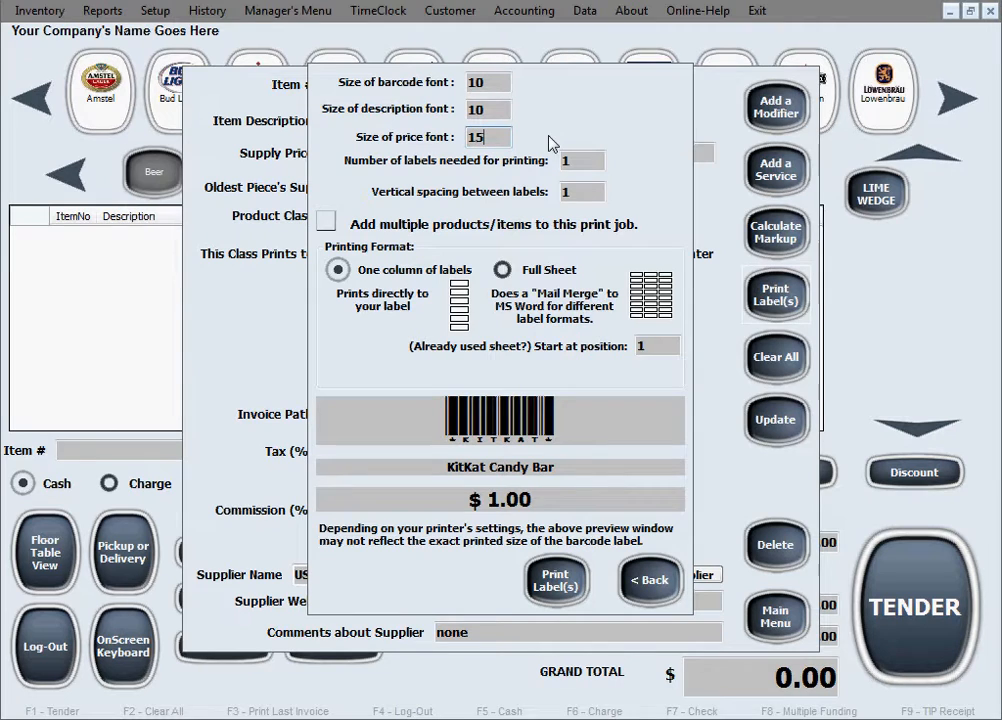
key(BackSpace)
text(0)
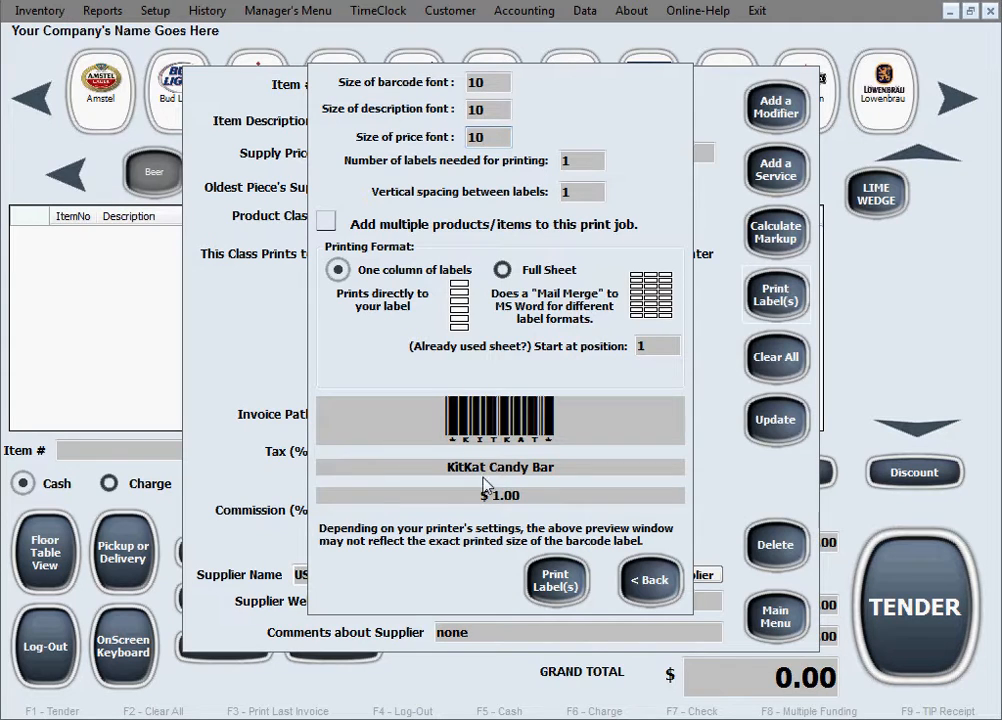
- Set the number of labels to 4 and the vertical spacing between labels to 3, using the one-column format
click(584, 163)
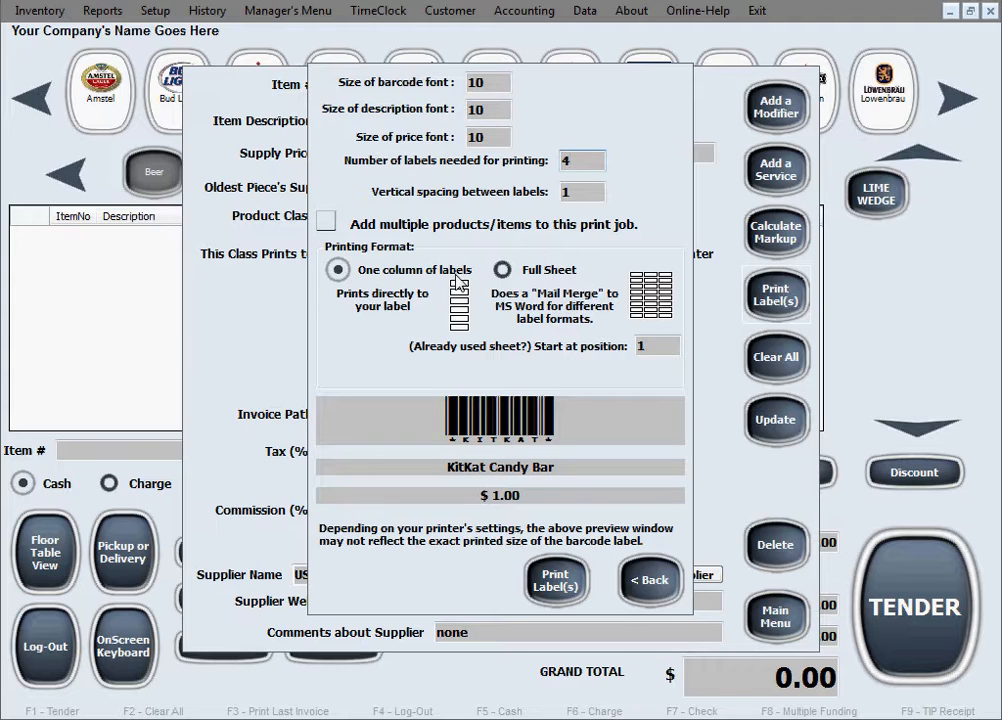
click(503, 272)
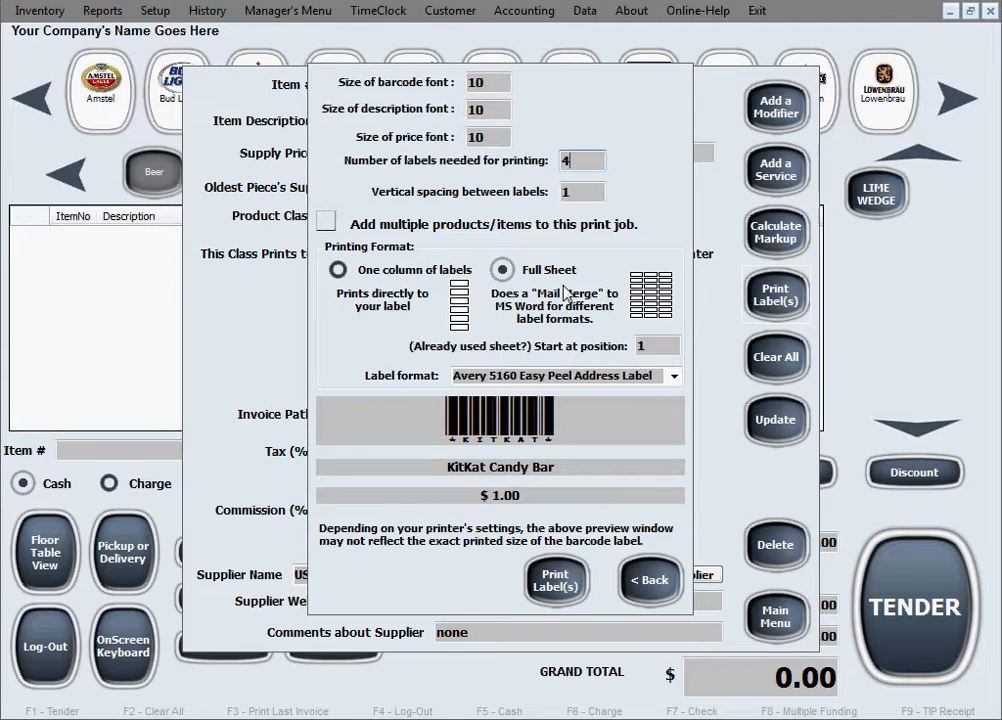
click(337, 274)
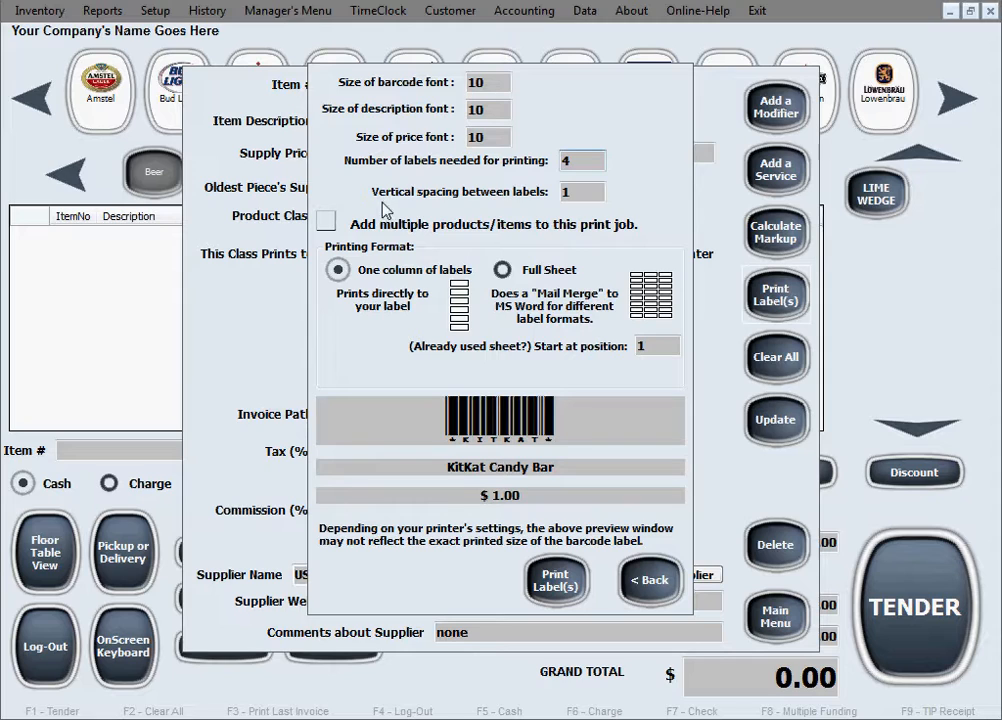
double_click(563, 192)
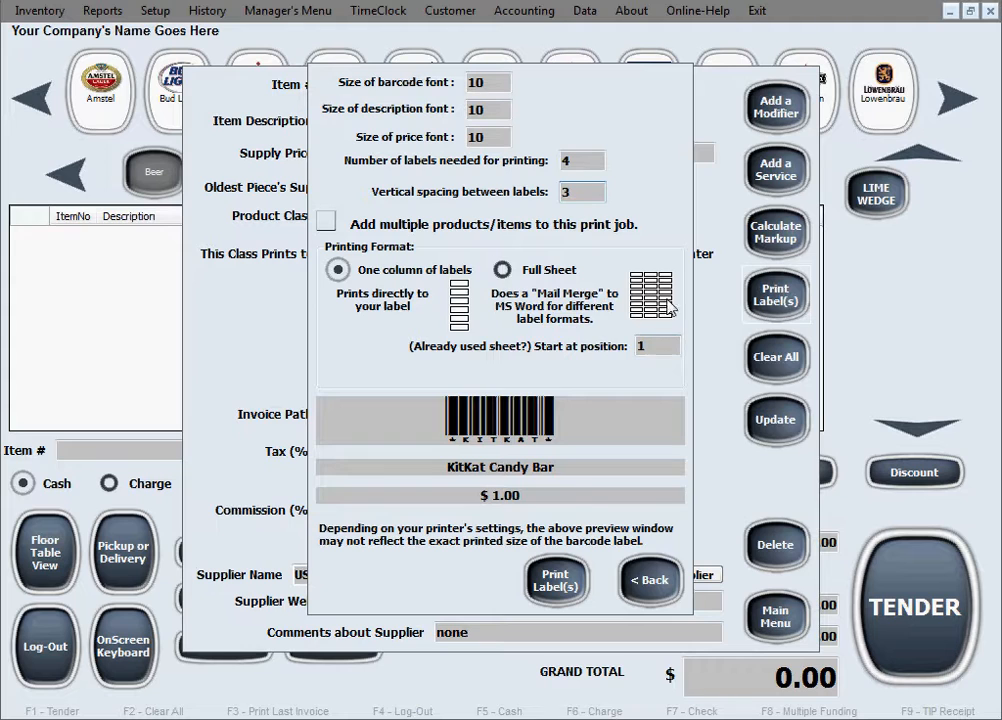
- Compare the two printing formats and set the print job to Full Sheet
click(556, 277)
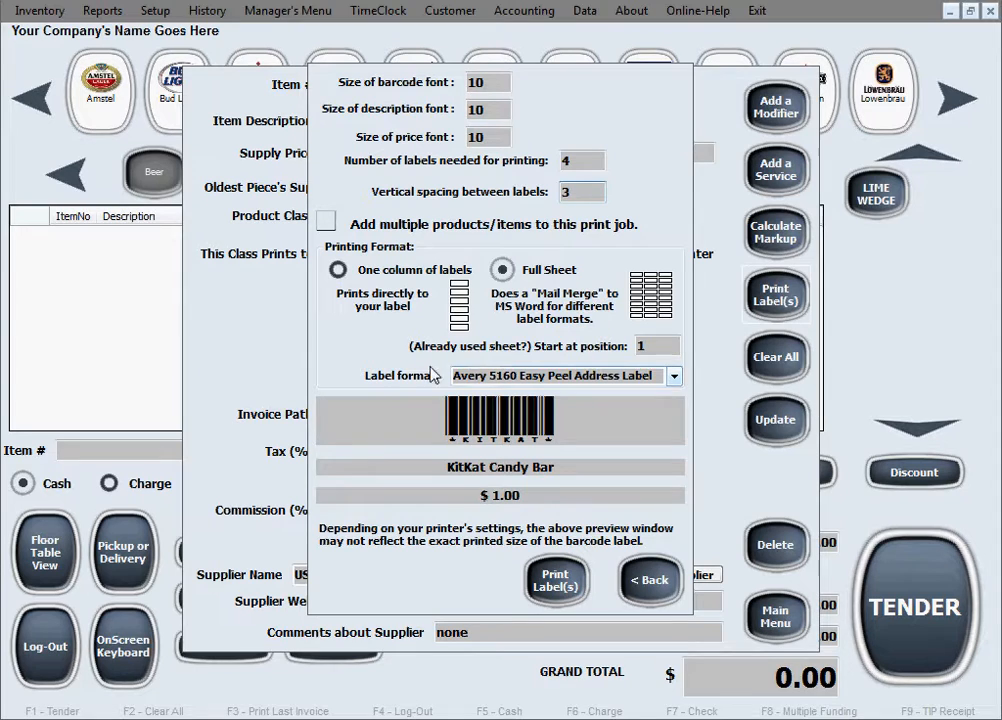
click(392, 271)
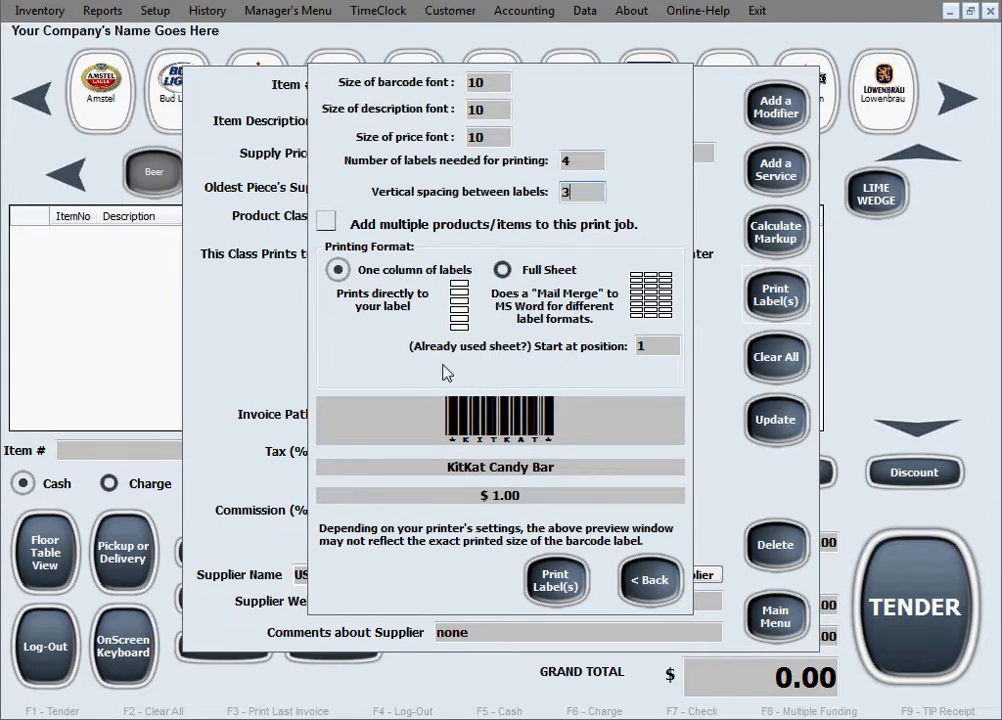
click(502, 269)
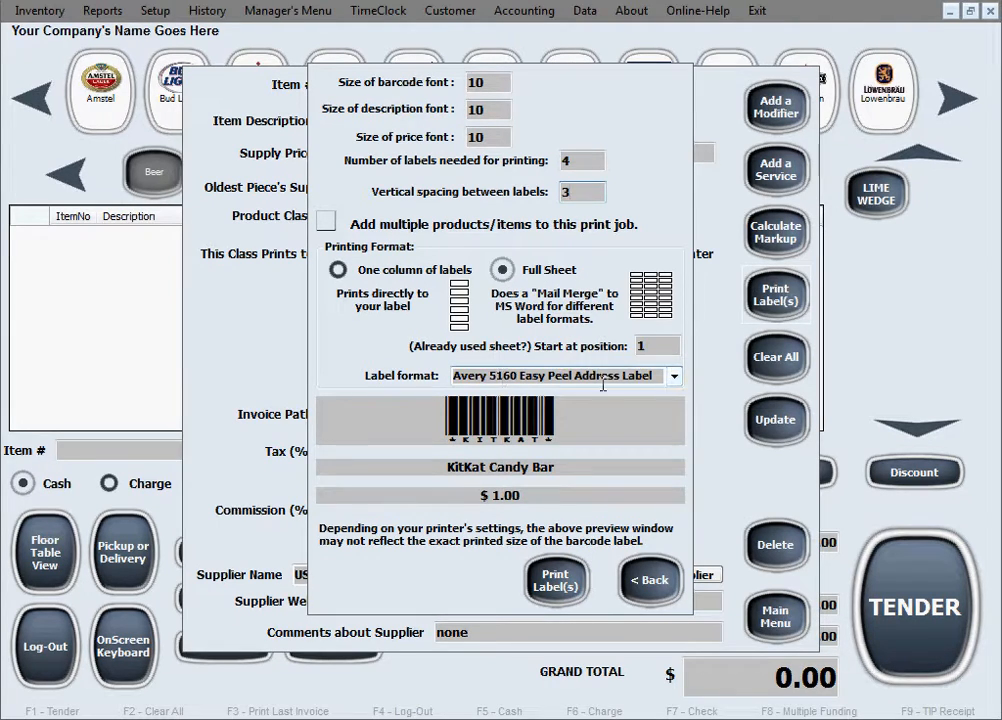
- Look through the available label formats for the full sheet, keeping Avery 5160 Easy Peel Address Label
click(678, 378)
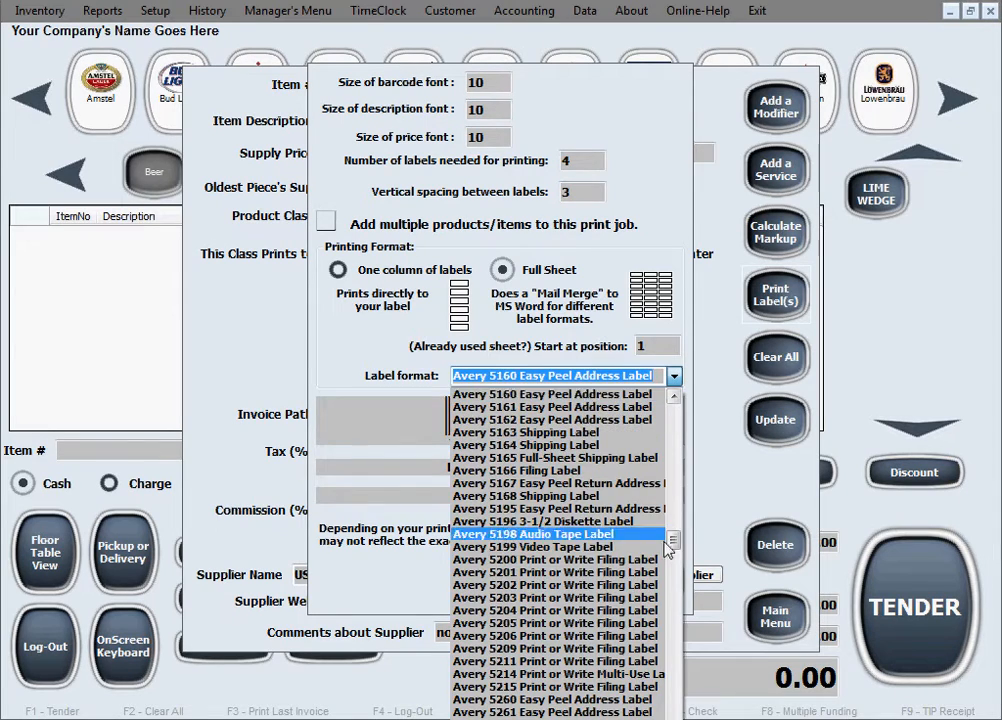
drag(675, 541, 684, 416)
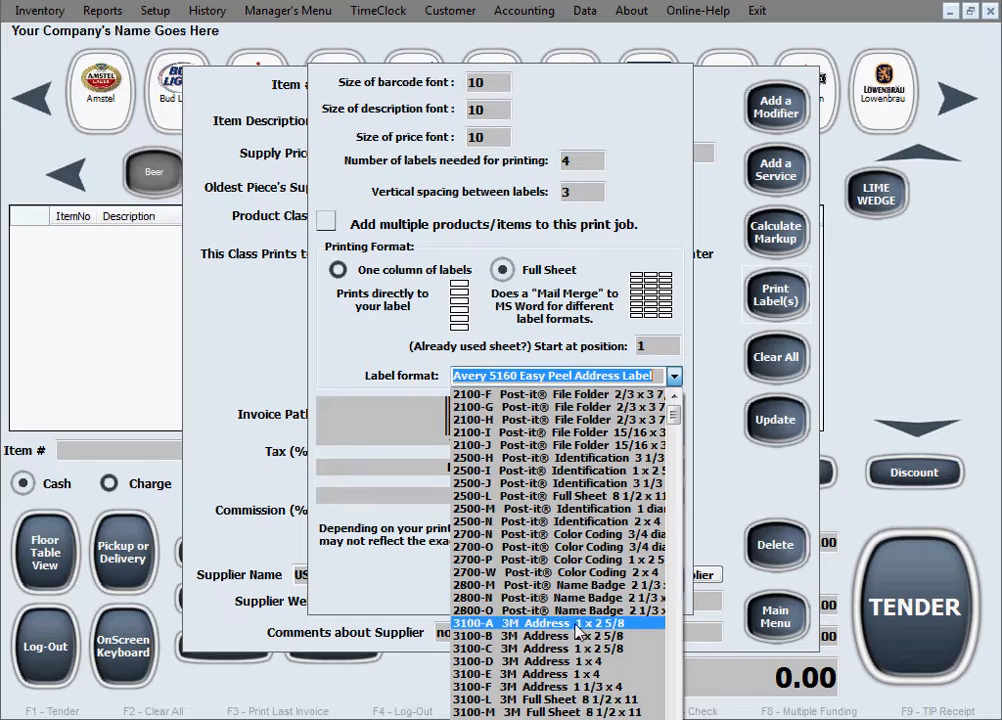
drag(675, 413, 675, 719)
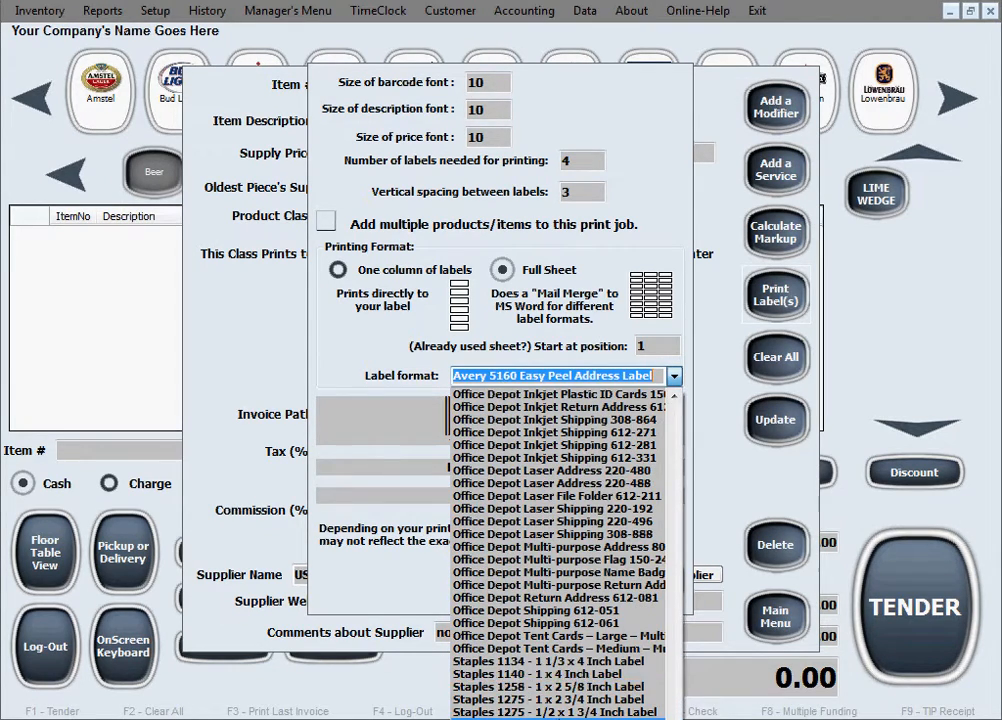
click(675, 377)
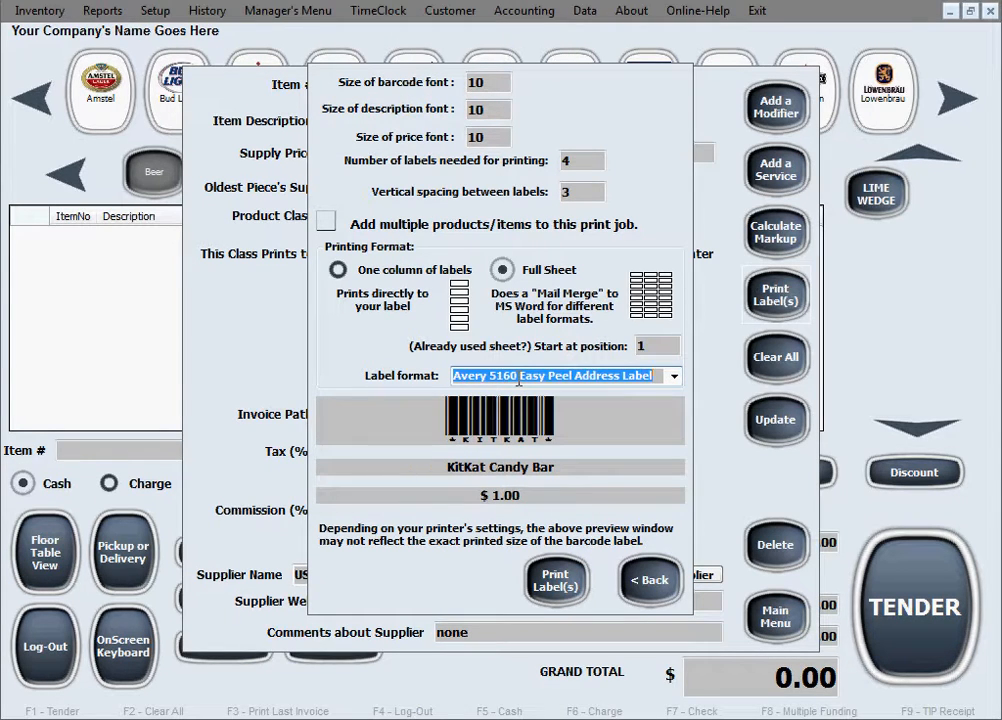
click(519, 377)
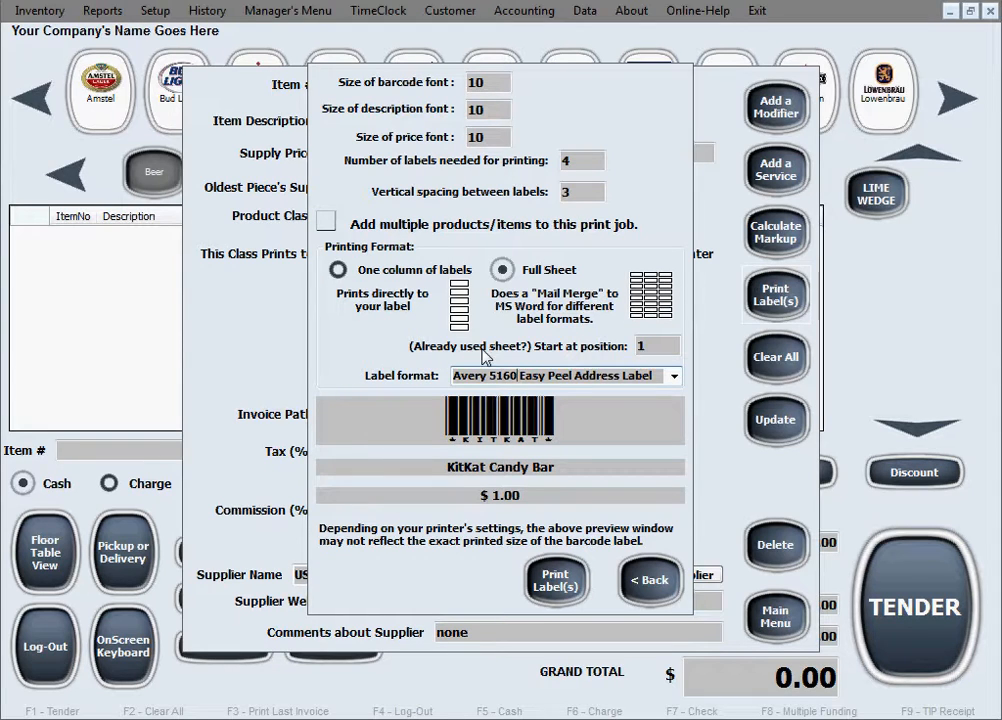
- Set the start position on the already used label sheet to 3
click(660, 351)
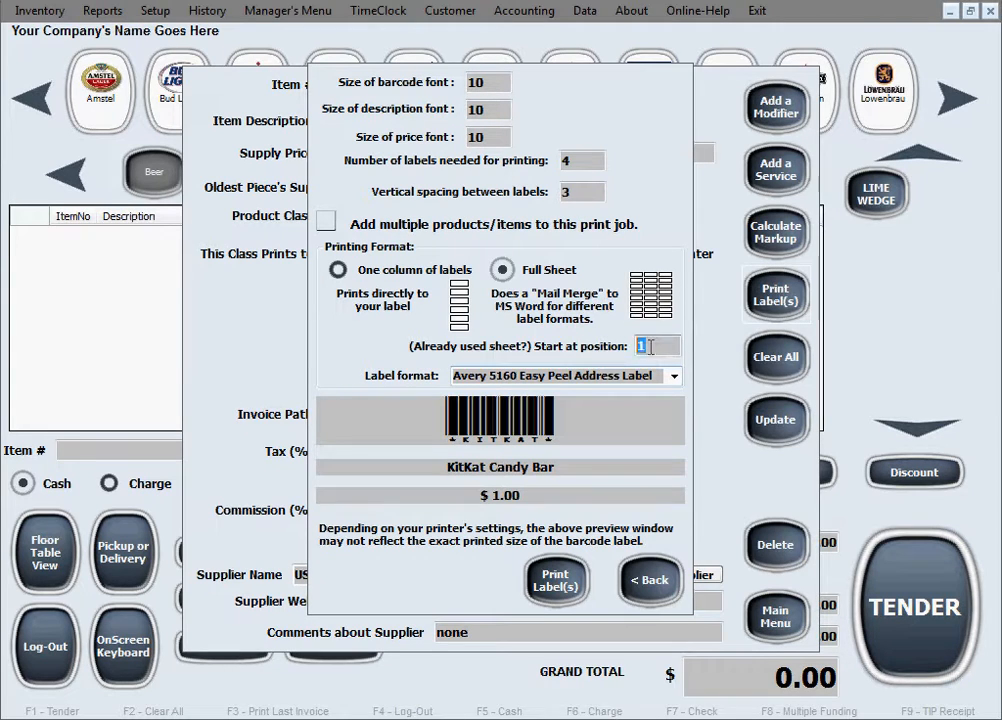
text(3)
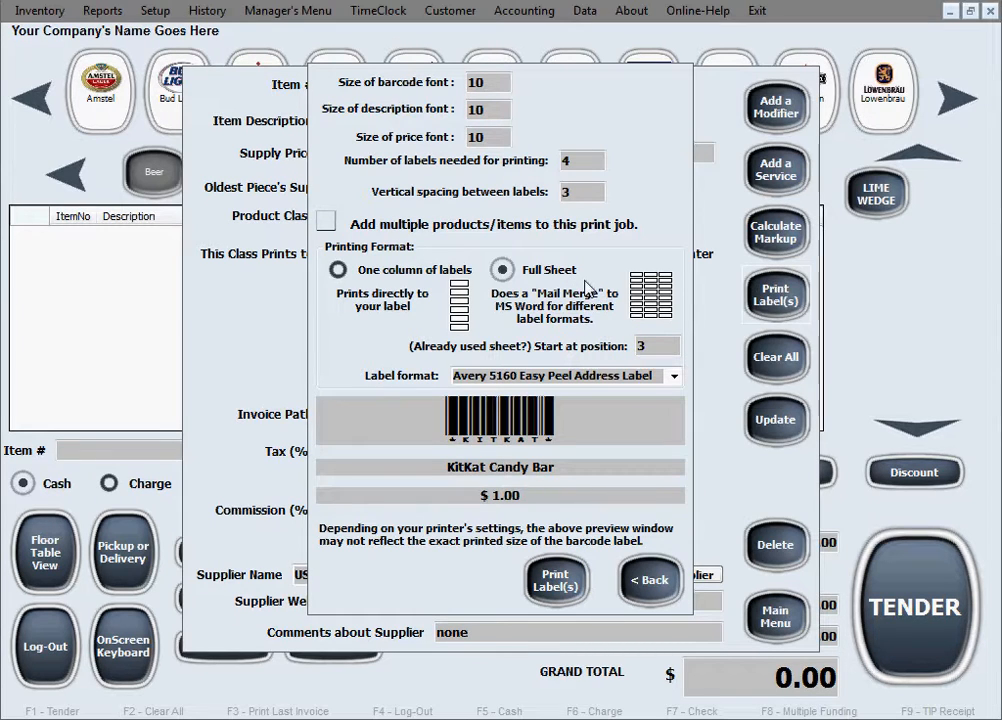
- Look through the other Avery label formats and compare the one-column format with Full Sheet, keeping Full Sheet with Avery 5160
click(675, 376)
scroll(658, 401, down, 2)
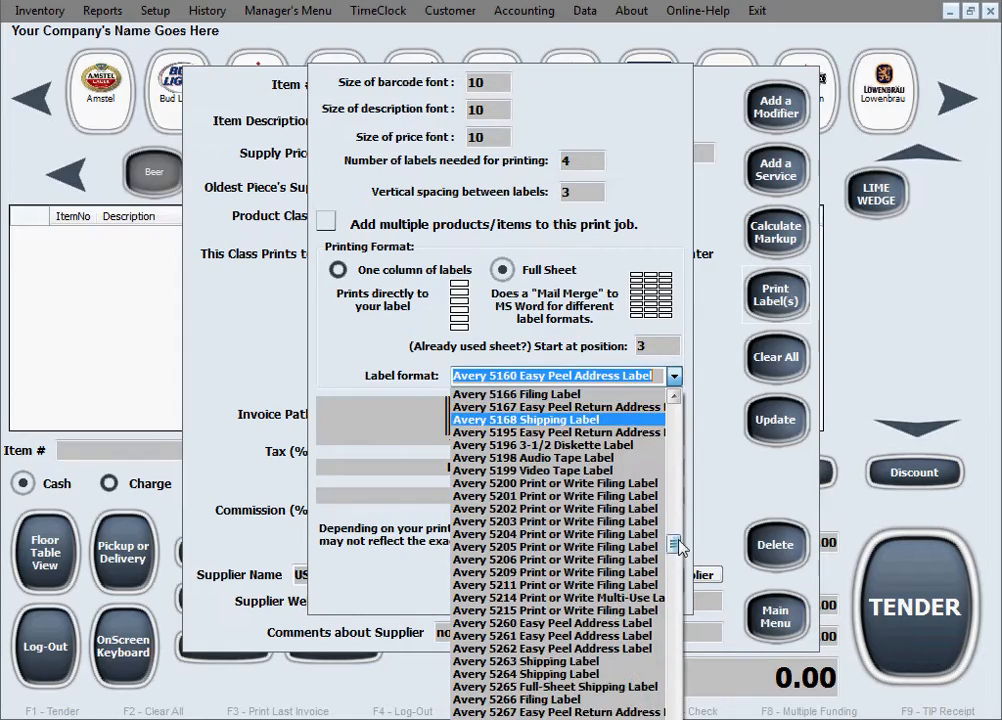
mouse_move(678, 545)
mouse_down()
mouse_move(676, 418)
mouse_move(677, 676)
mouse_move(677, 412)
mouse_move(677, 700)
mouse_move(707, 608)
mouse_move(711, 405)
mouse_move(685, 545)
mouse_up()
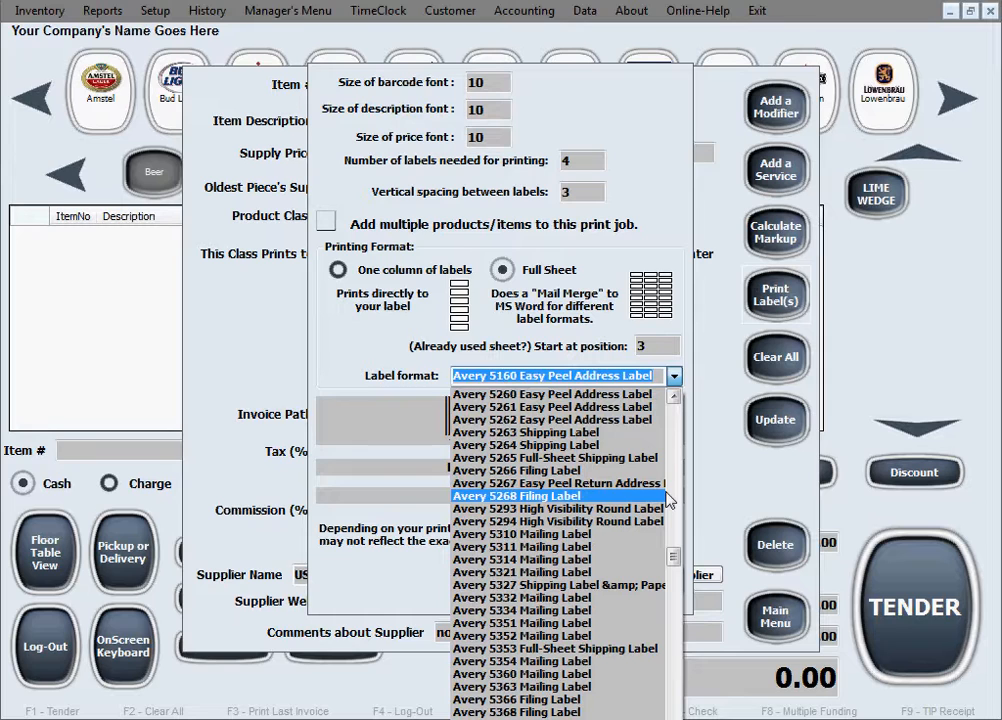
click(673, 378)
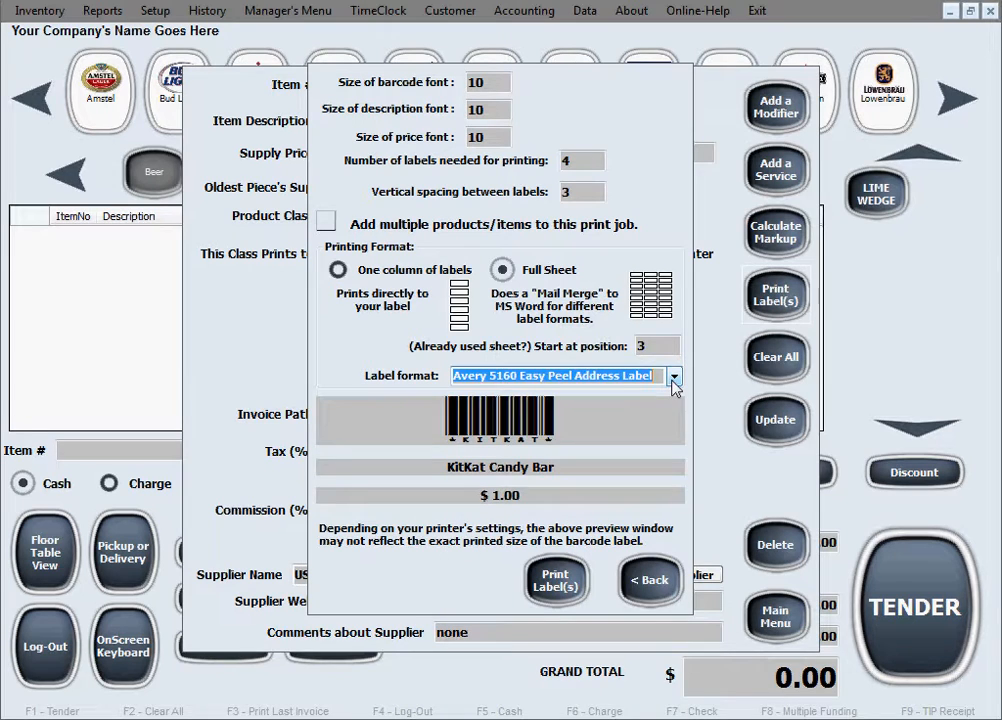
click(661, 379)
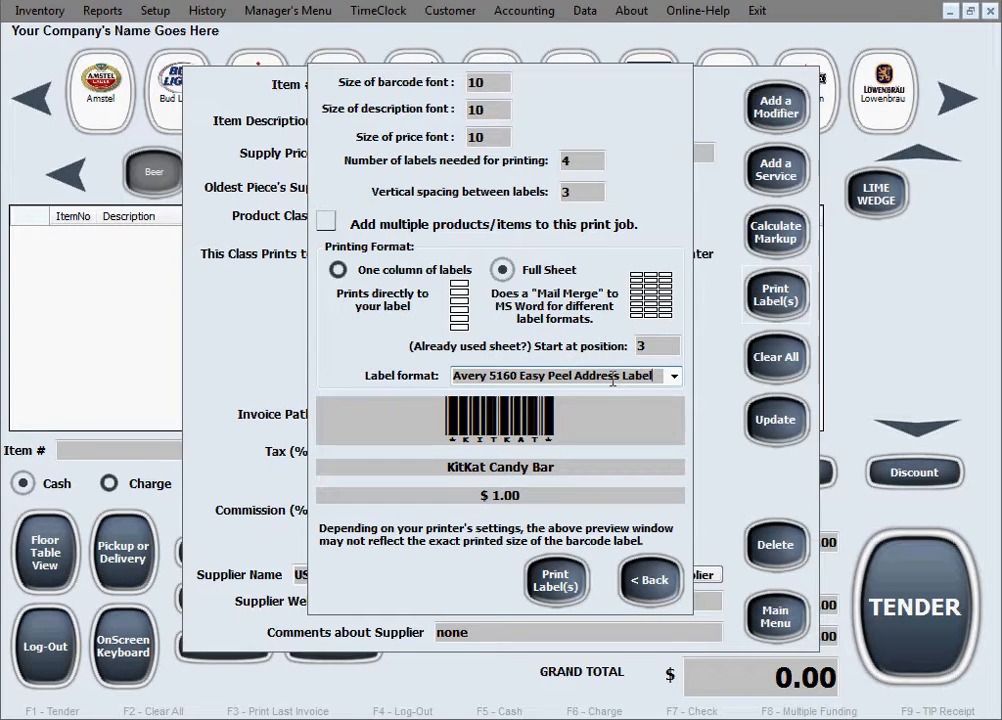
click(333, 271)
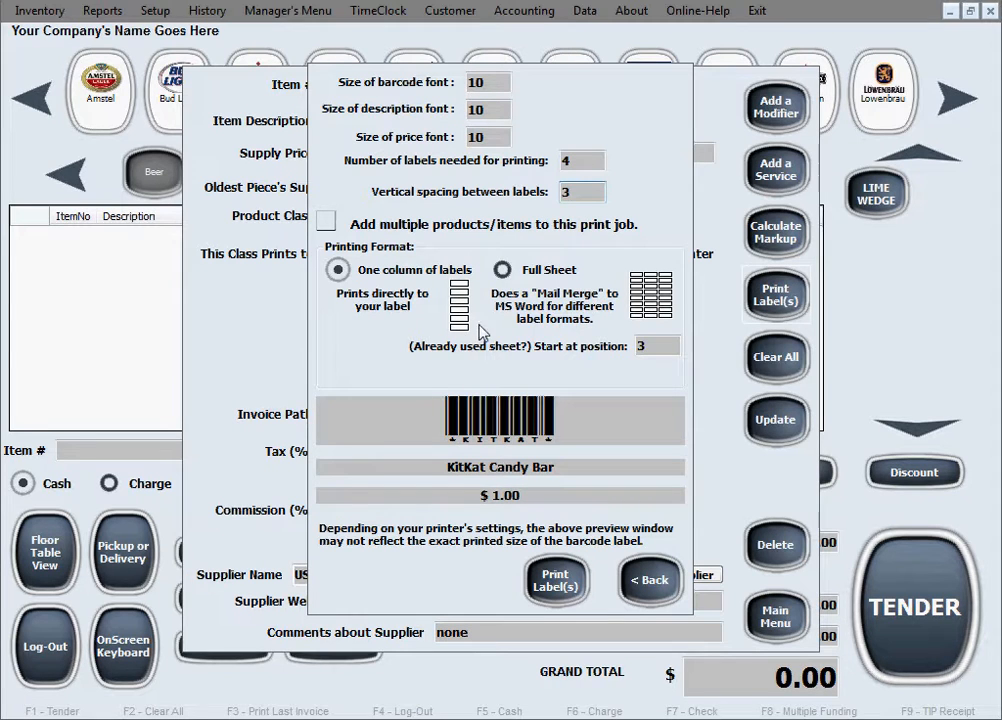
click(502, 270)
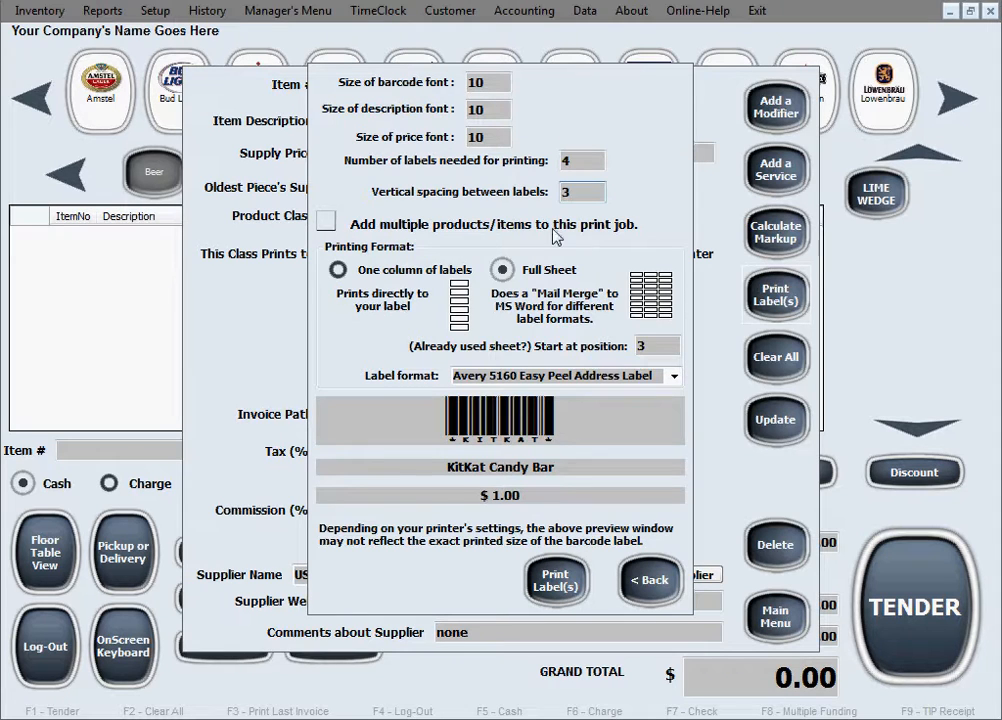
- Allow multiple products in this print job and add 4 labels of the KITKAT item to the list
click(326, 221)
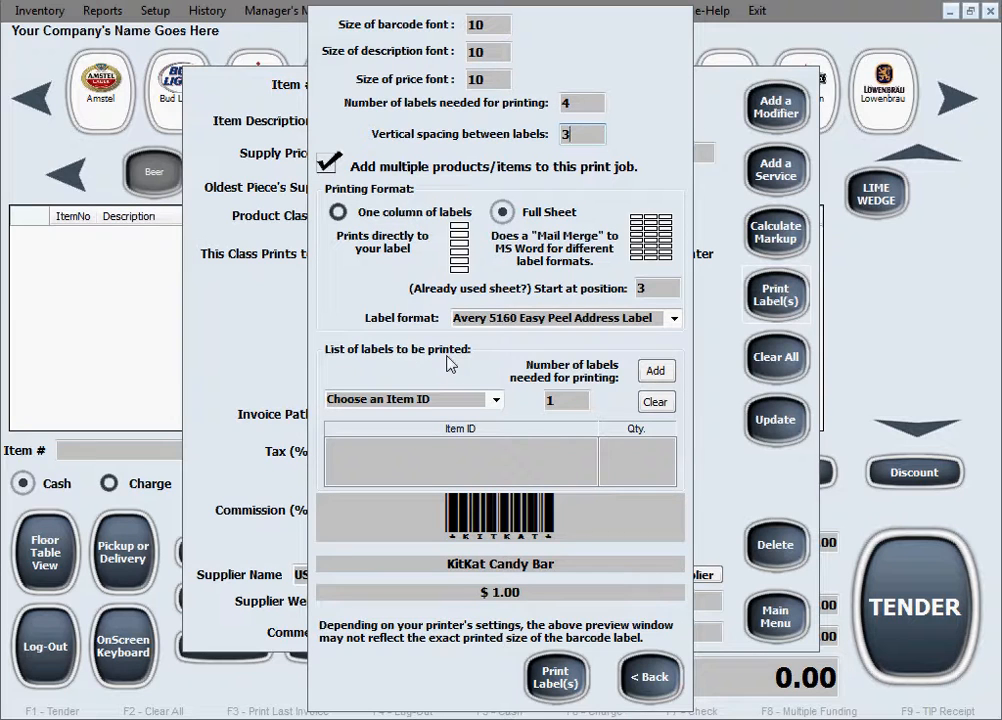
click(495, 399)
click(400, 481)
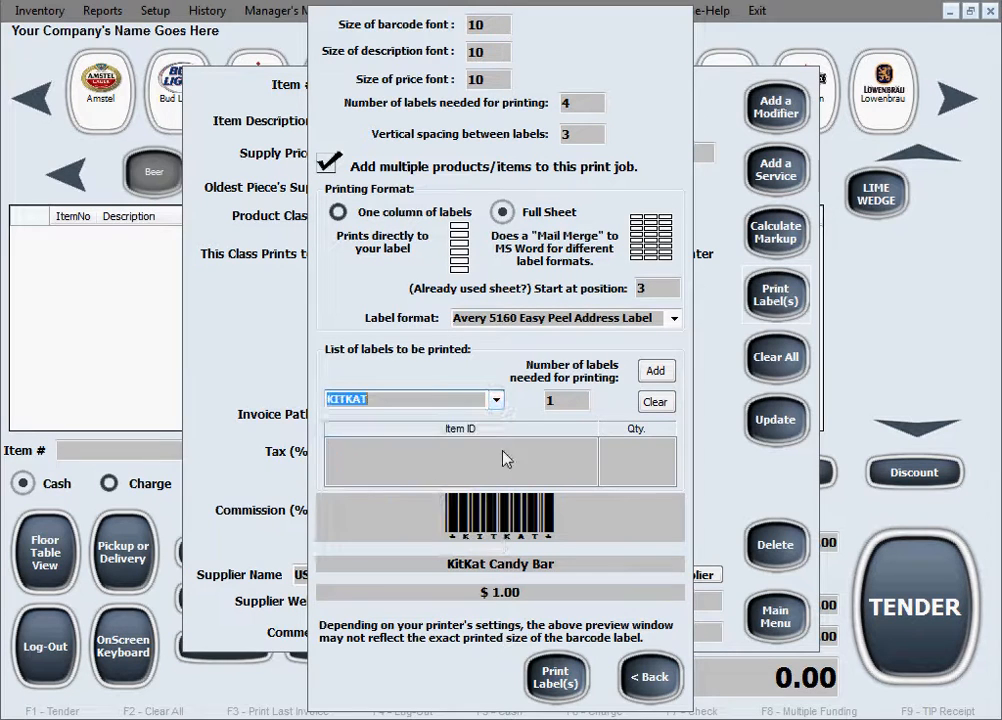
key(Tab)
text(4)
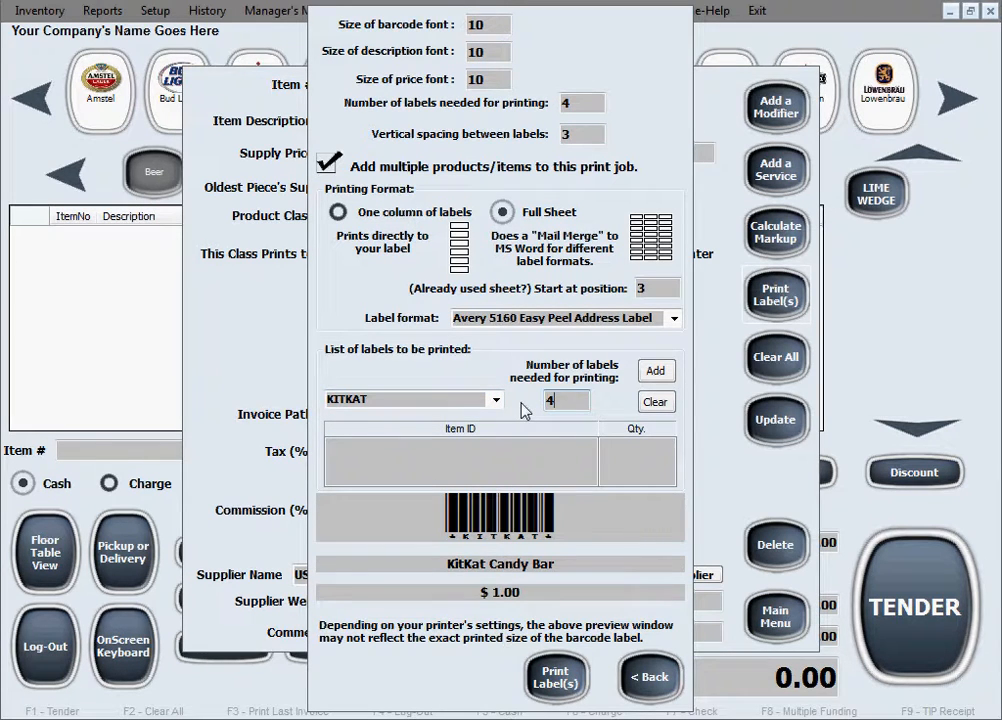
click(656, 371)
- Add 3 labels of the AMSTEL item to the list and print the labels
click(495, 399)
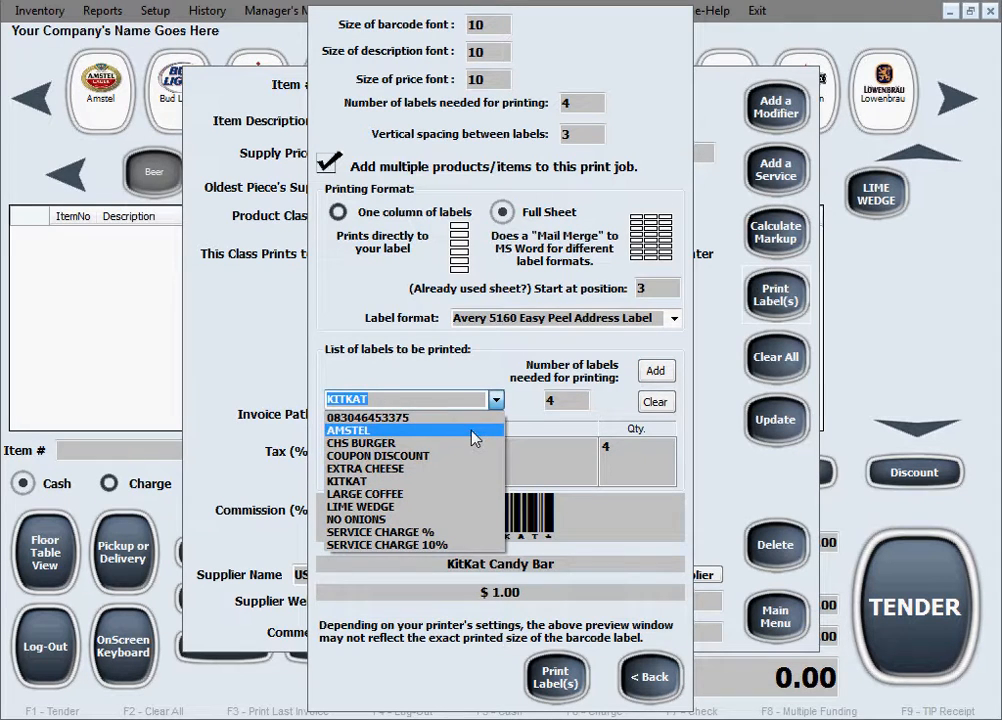
click(480, 431)
key(Tab)
text(3)
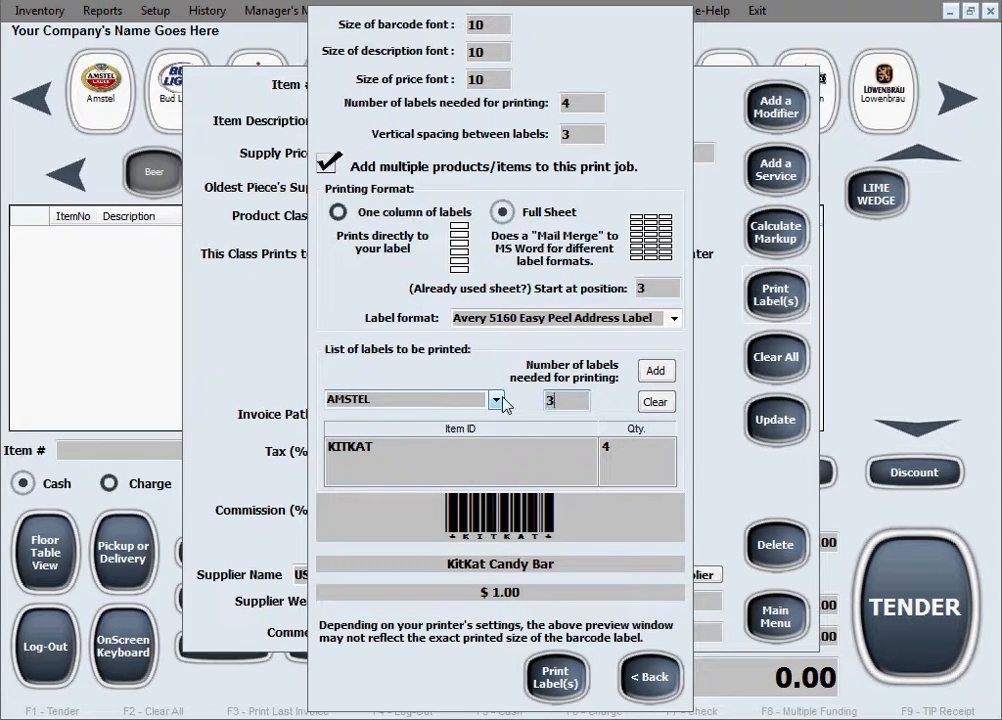
click(657, 373)
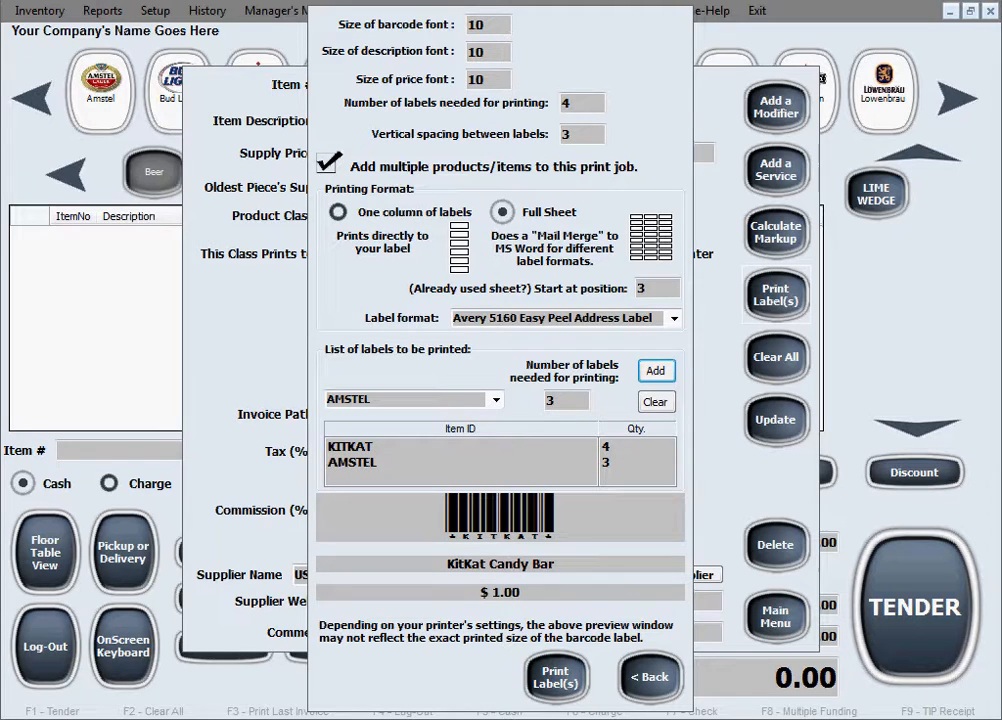
click(551, 682)
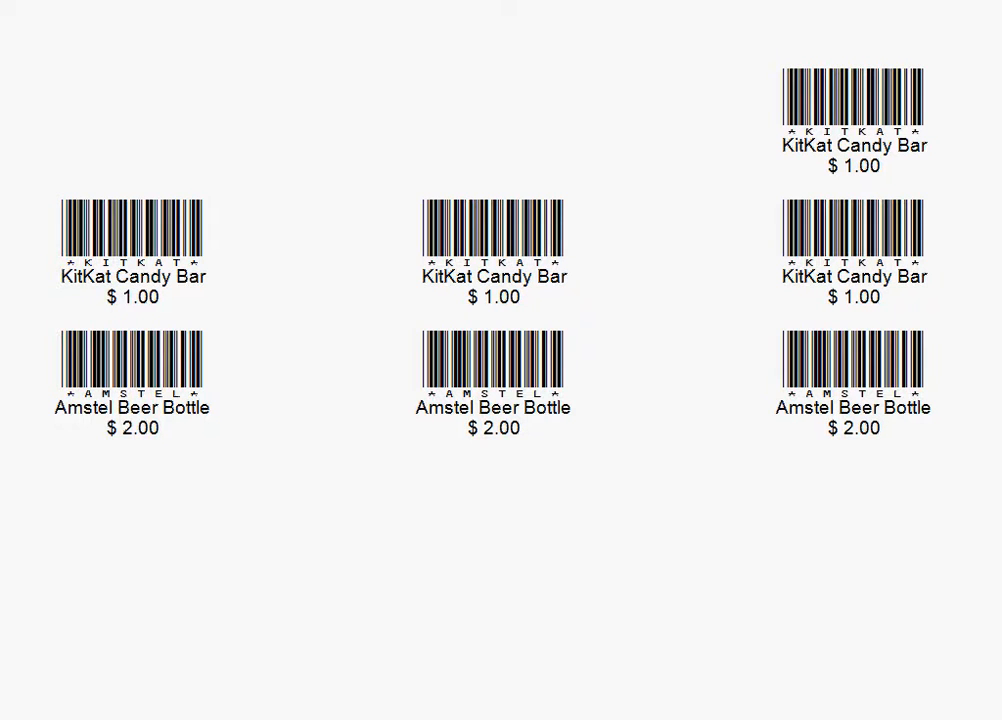